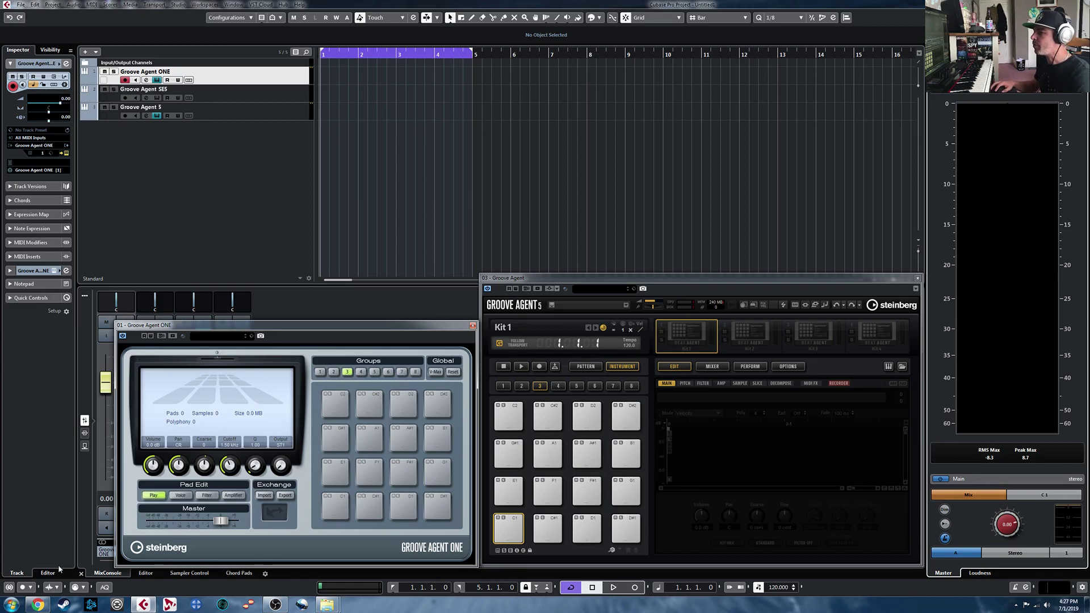
# Bring Chrome forward and switch to the Groove Agent ONE installation article tab
pyautogui.click(38, 604)
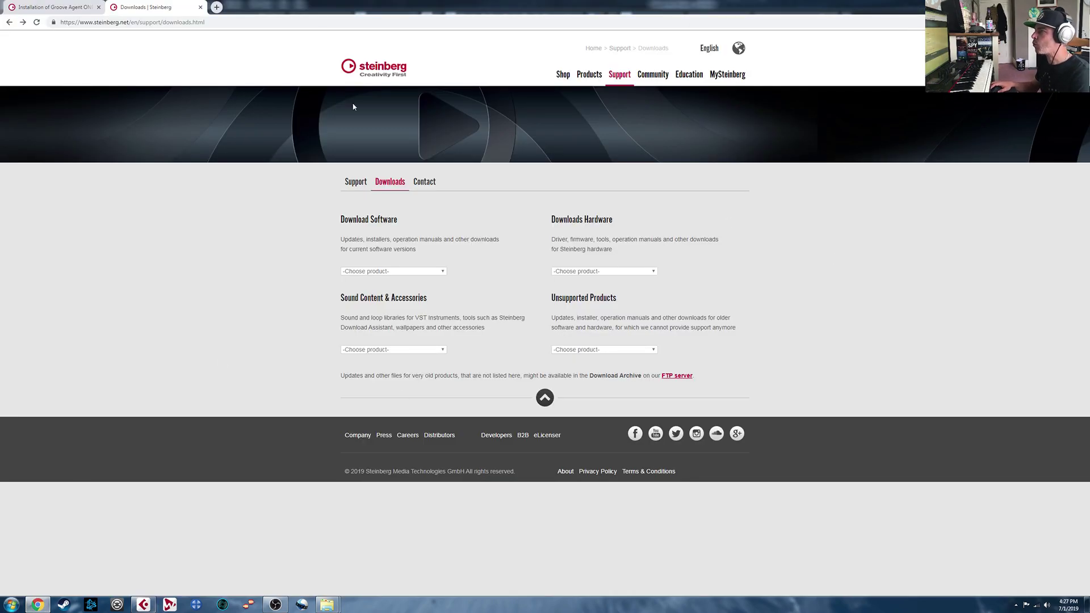
pyautogui.hotkey('ctrl', 'shift', 'Tab')
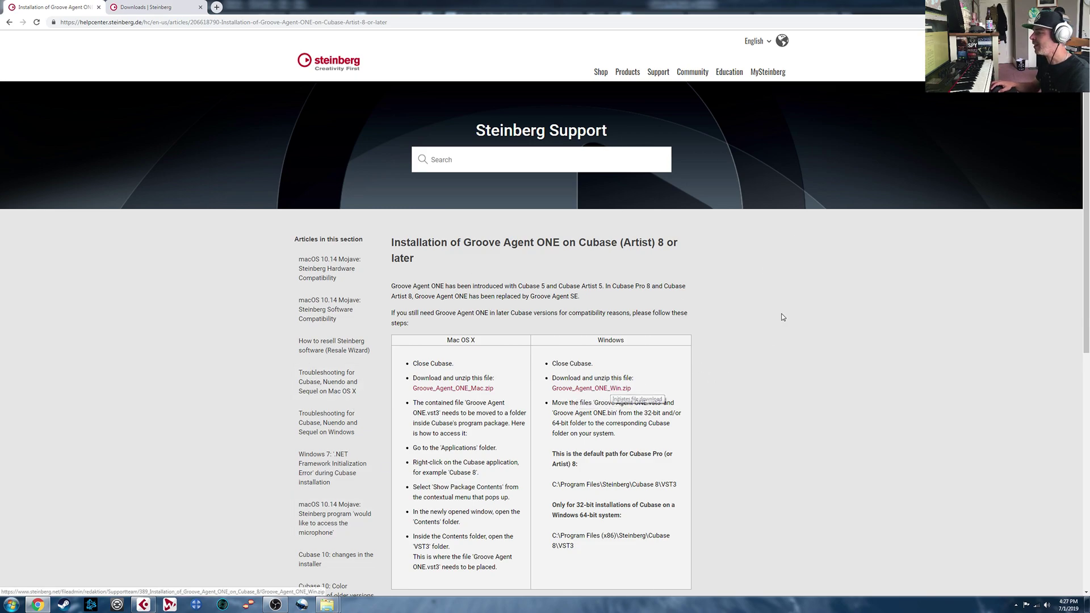
# Open the Downloads > Groove_Agent_ONE_Win > 64-bit folder showing the two Groove Agent ONE files
pyautogui.moveTo(327, 605)
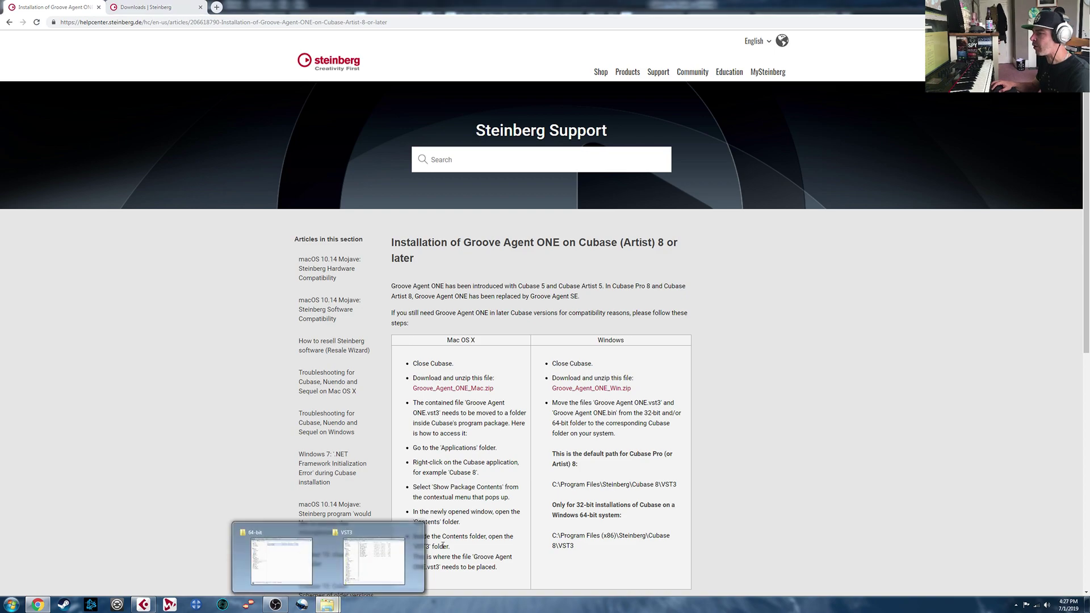
pyautogui.click(298, 566)
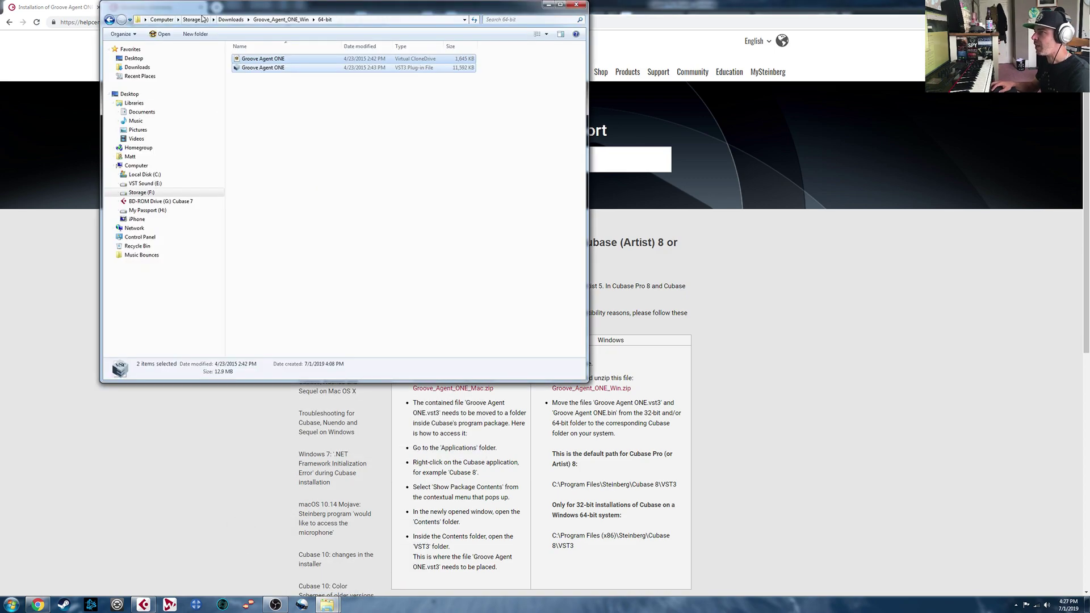
pyautogui.click(231, 19)
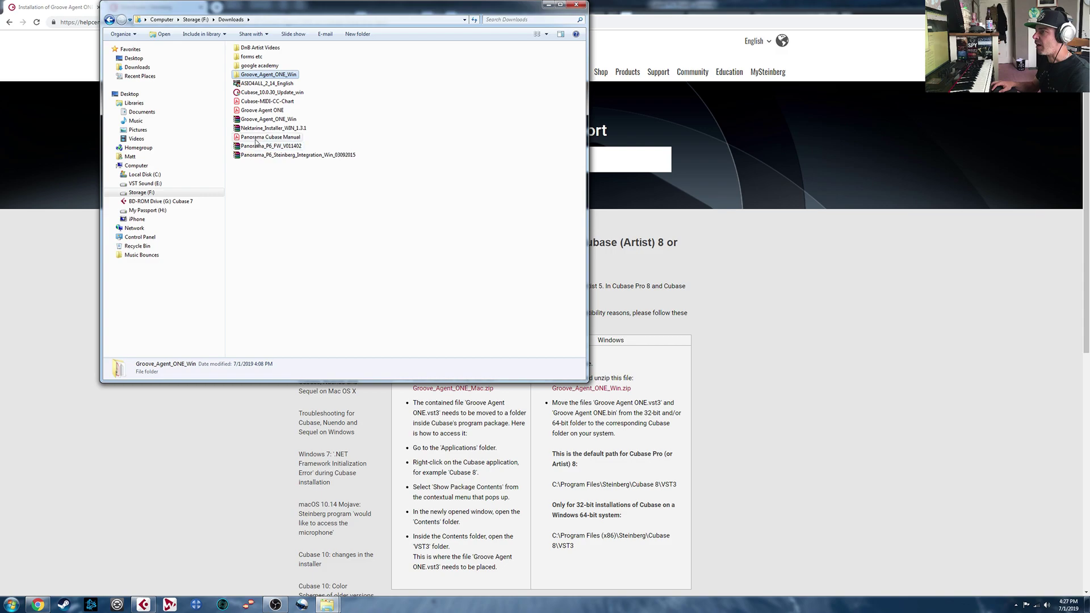
pyautogui.doubleClick(252, 74)
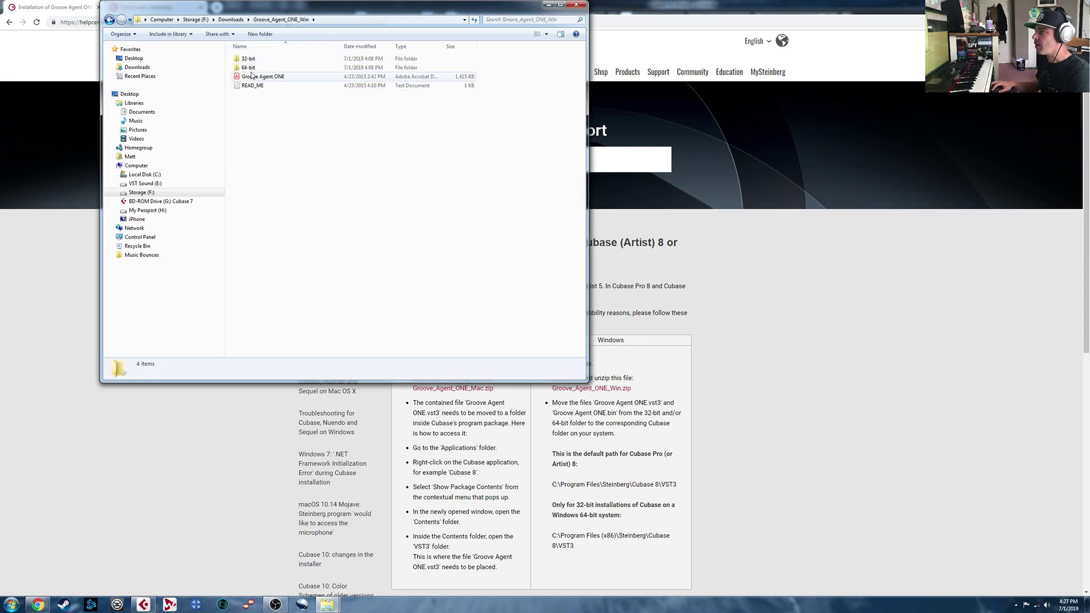
pyautogui.doubleClick(247, 68)
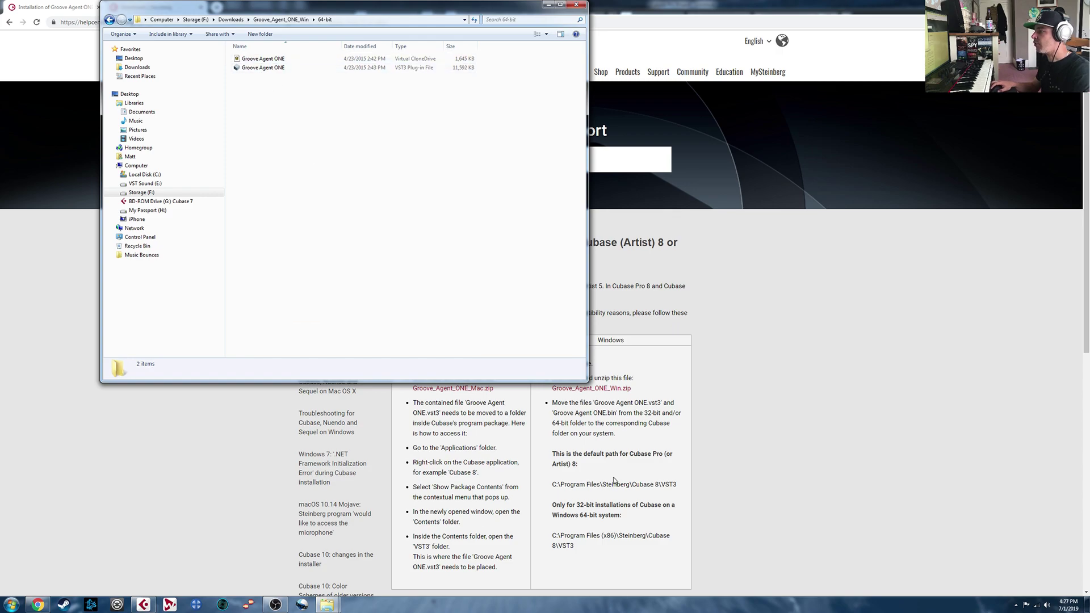
# Open C:\Program Files\Steinberg\Cubase 10\VST3 in a new Explorer window, then return to the support article
pyautogui.click(12, 604)
pyautogui.click(328, 414)
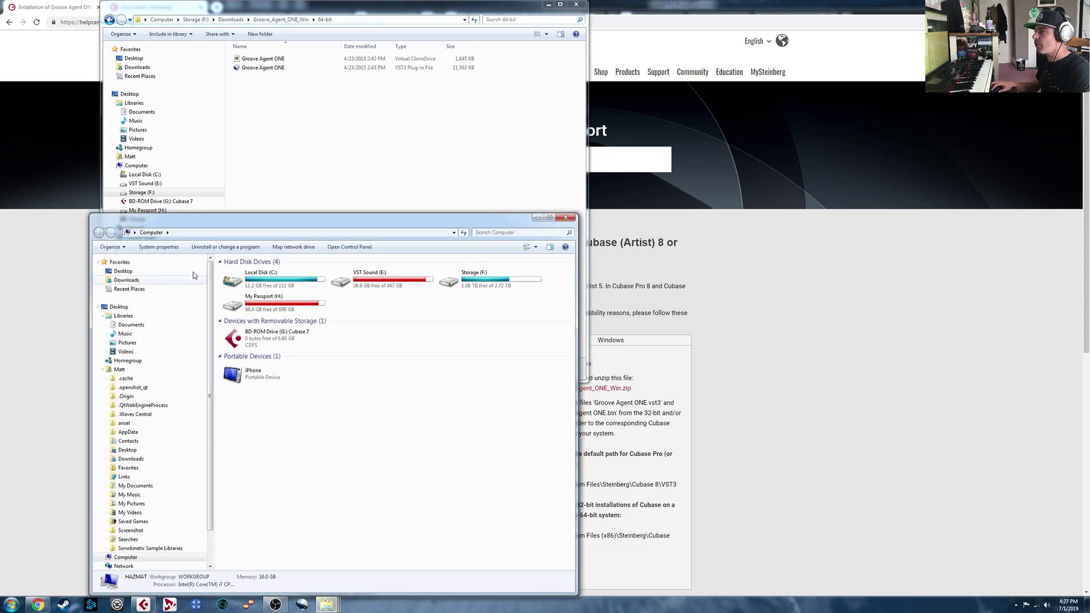
pyautogui.doubleClick(255, 281)
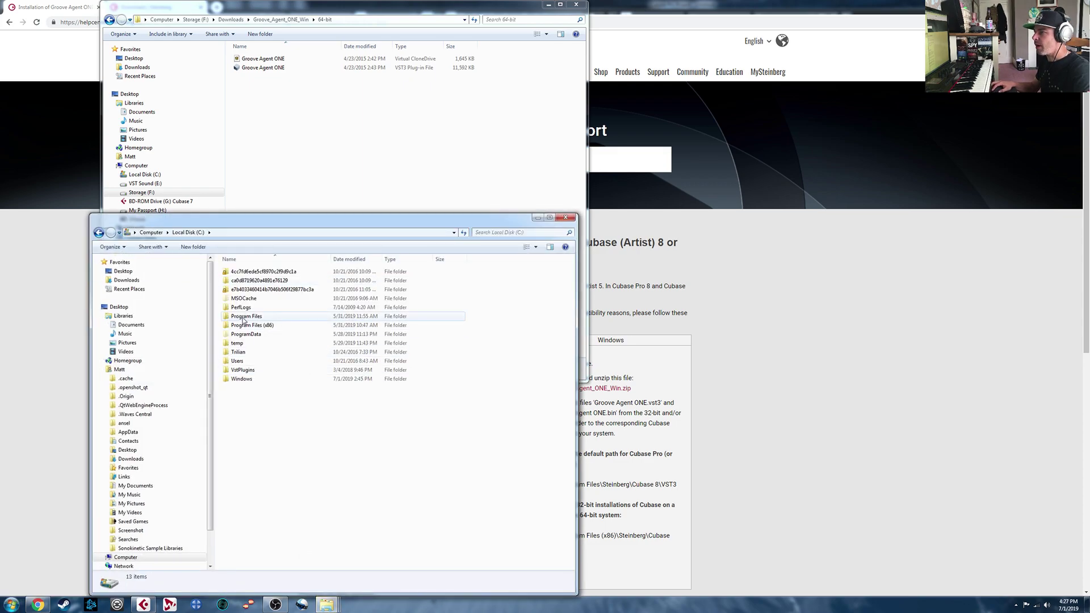
pyautogui.doubleClick(246, 317)
pyautogui.scroll(-3, 260, 496)
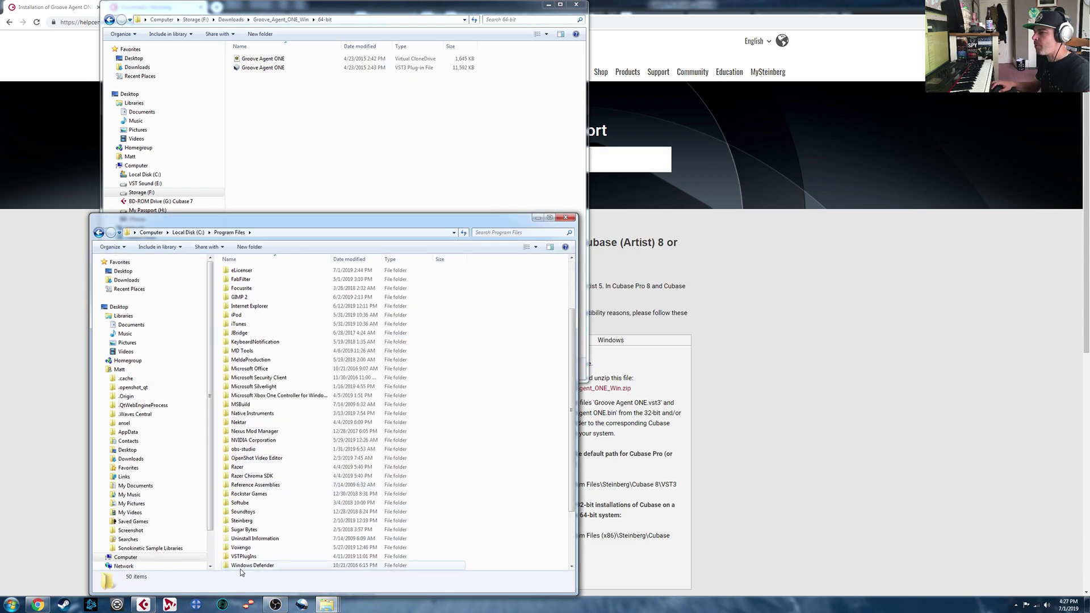
pyautogui.doubleClick(244, 521)
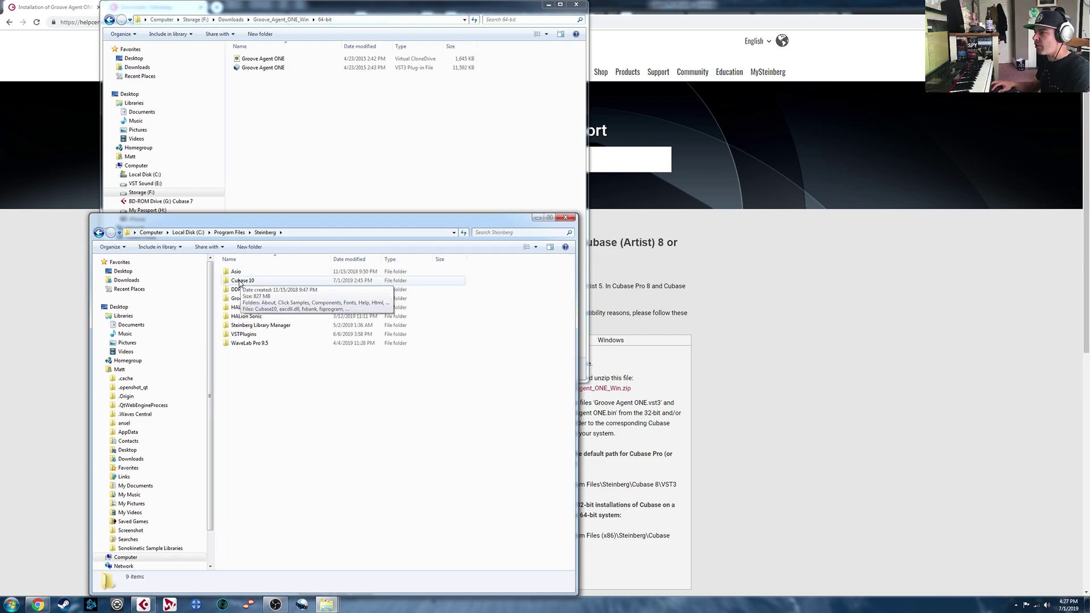
pyautogui.doubleClick(239, 281)
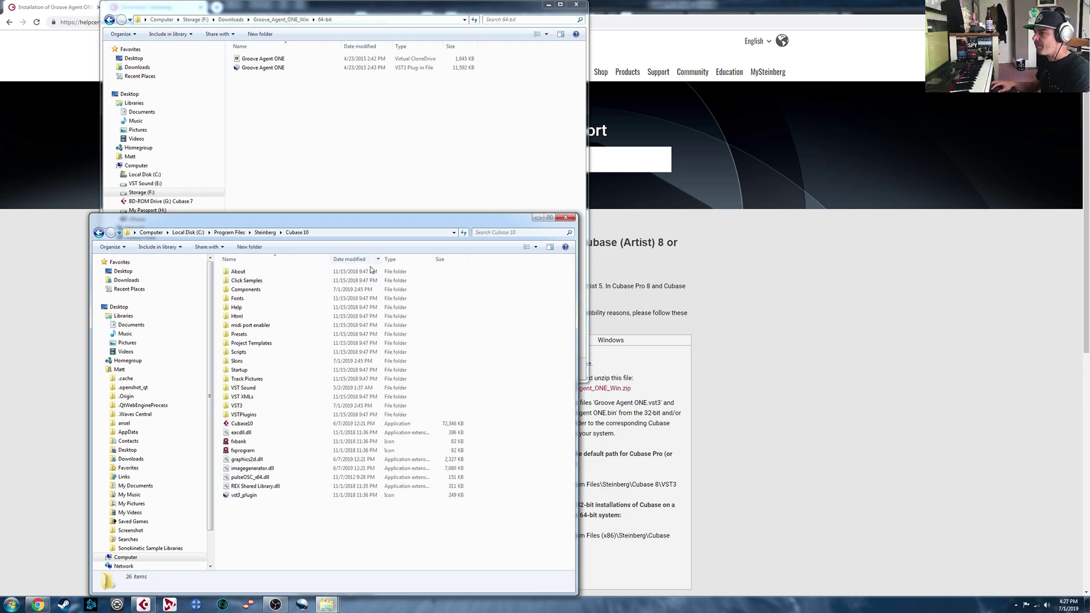
pyautogui.doubleClick(277, 414)
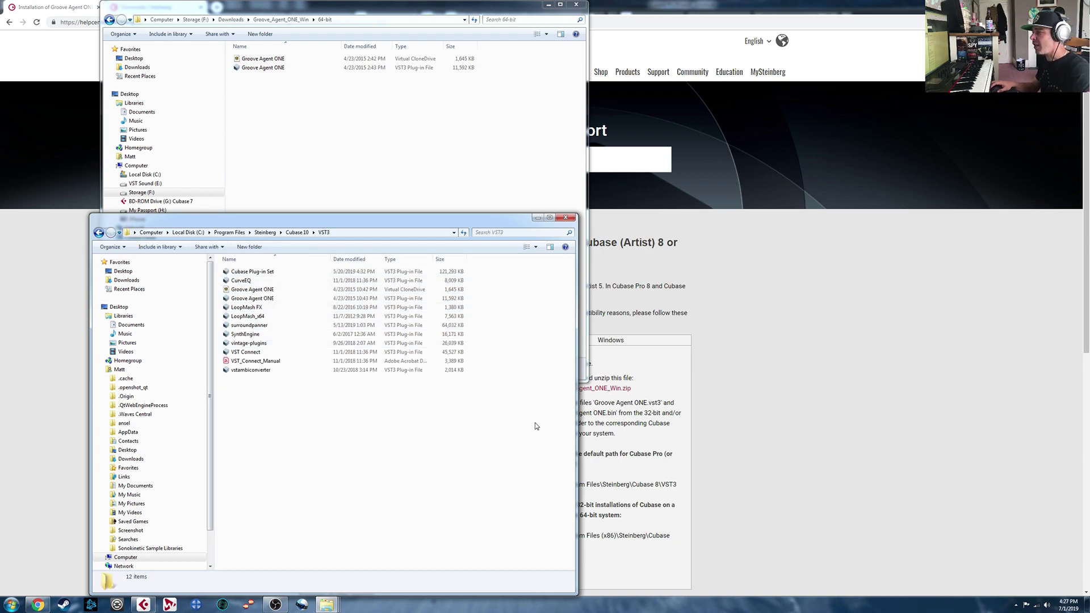
pyautogui.click(855, 365)
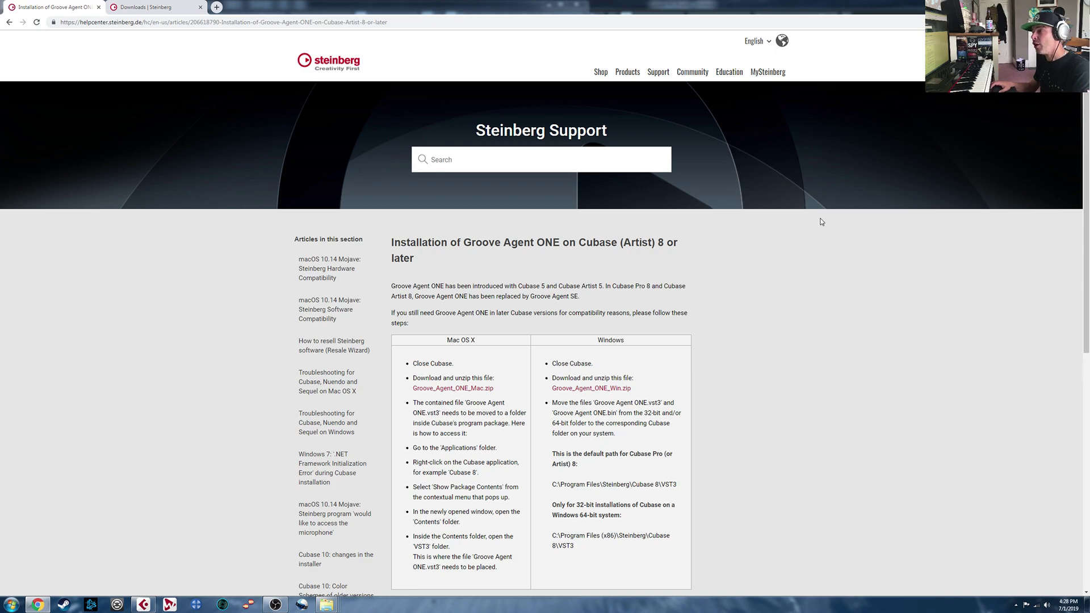
# Choose Cubase 7.5 from the Download Software list on the Steinberg Downloads page
pyautogui.click(138, 8)
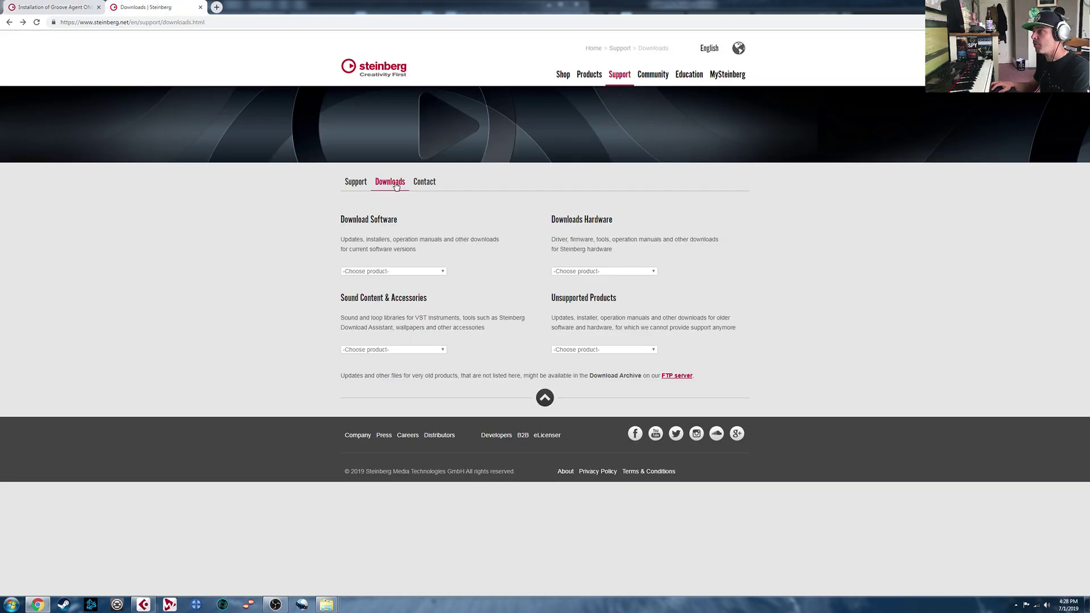
pyautogui.click(408, 271)
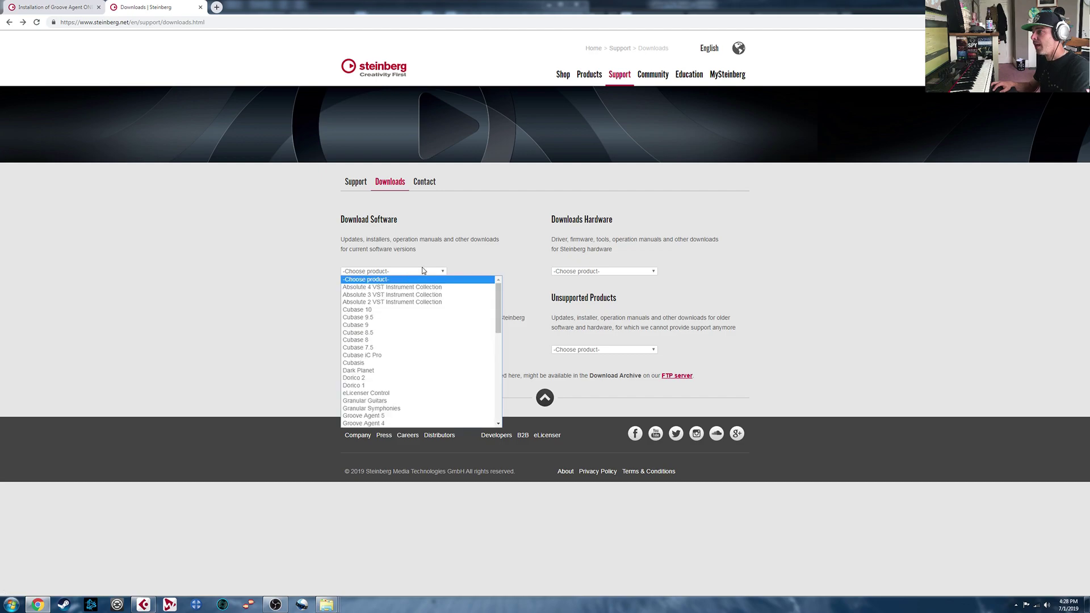
pyautogui.click(381, 348)
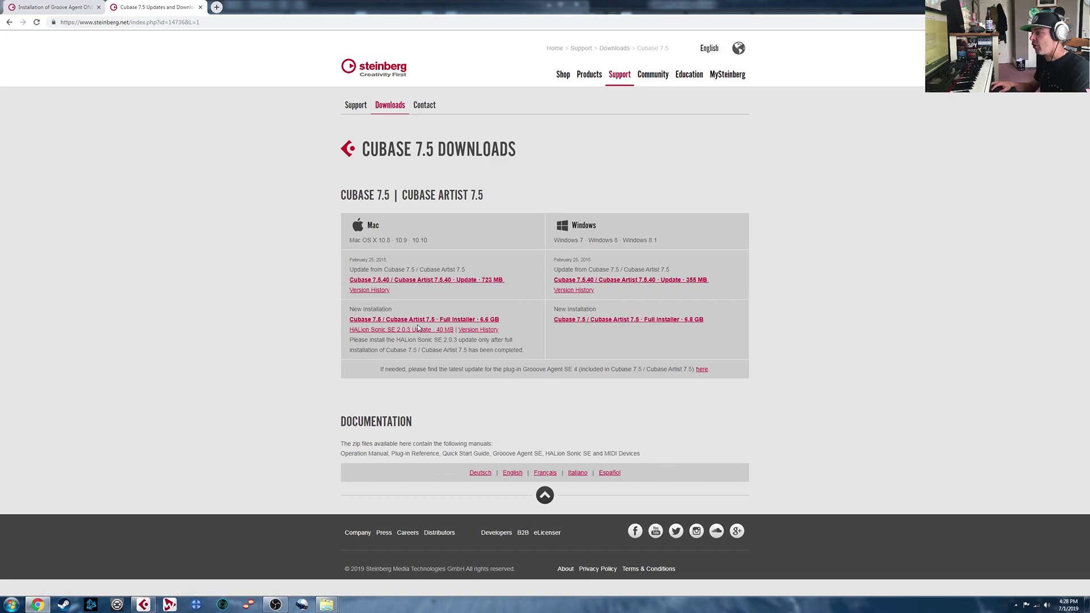
pyautogui.moveTo(326, 605)
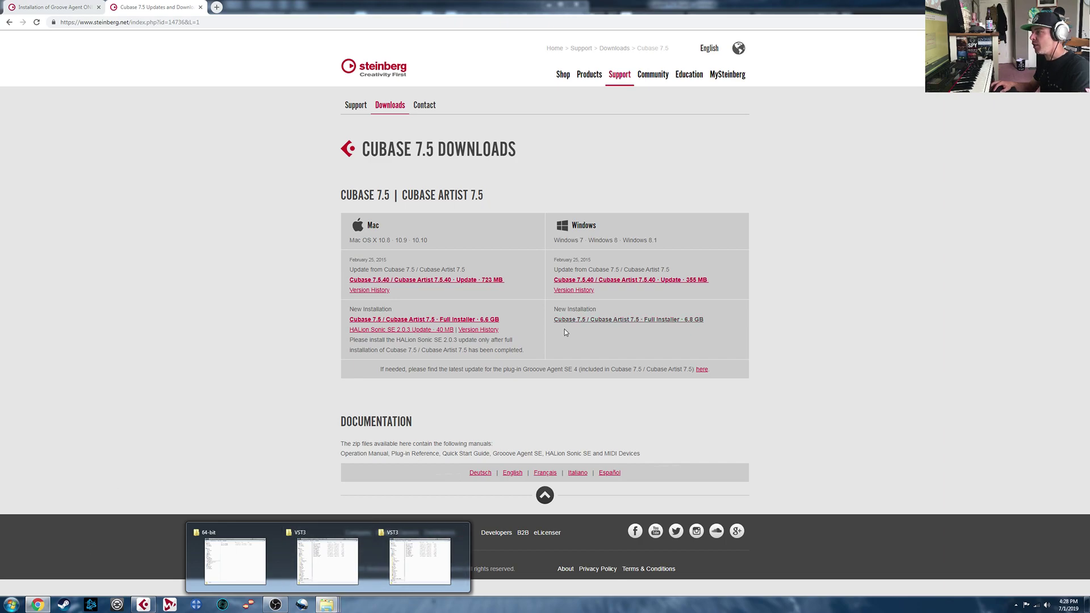
# Browse to My Passport (H:) > Production Stuff > Software > Steinberg > Cubase 7.5
pyautogui.click(13, 604)
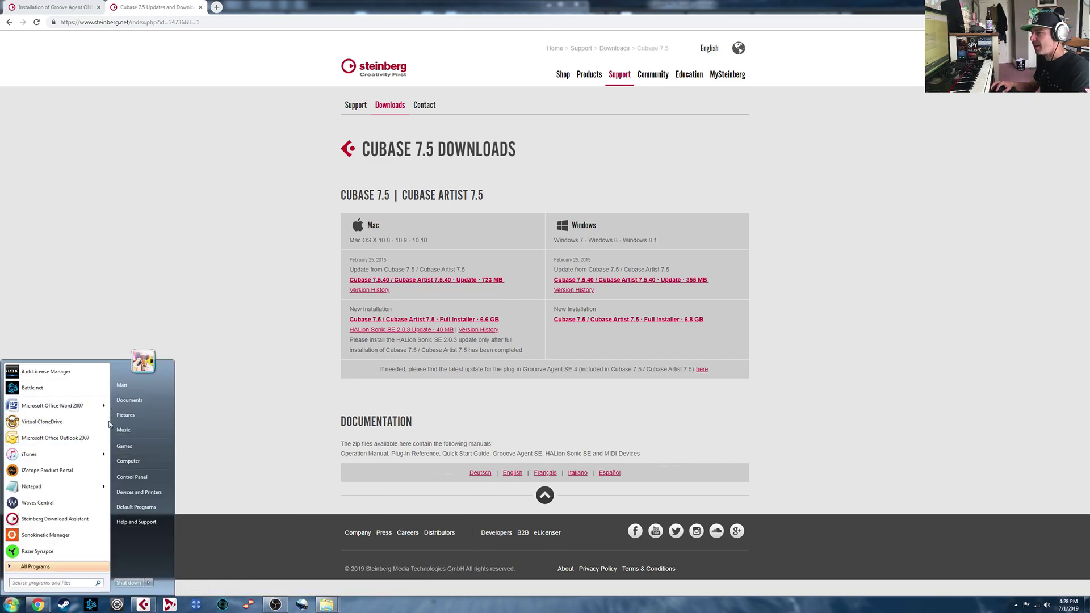
pyautogui.click(142, 463)
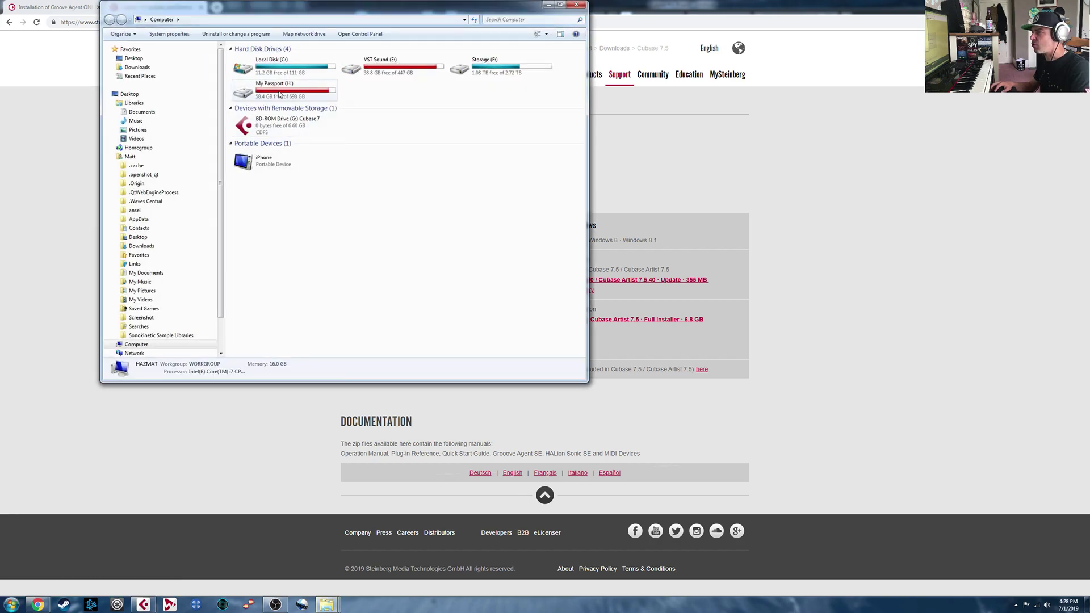
pyautogui.doubleClick(276, 92)
pyautogui.doubleClick(257, 86)
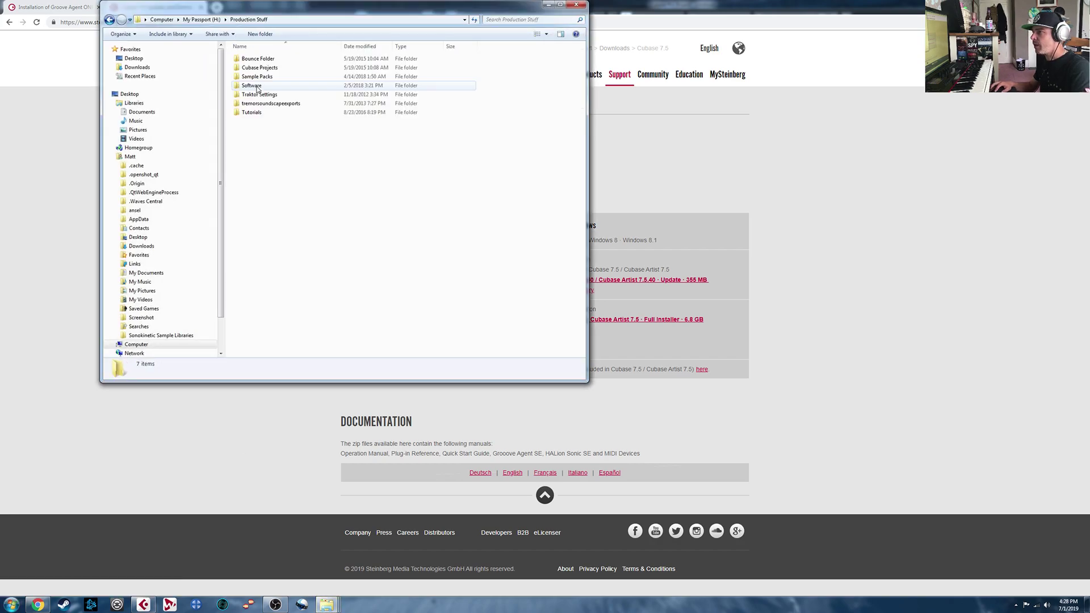
pyautogui.doubleClick(253, 86)
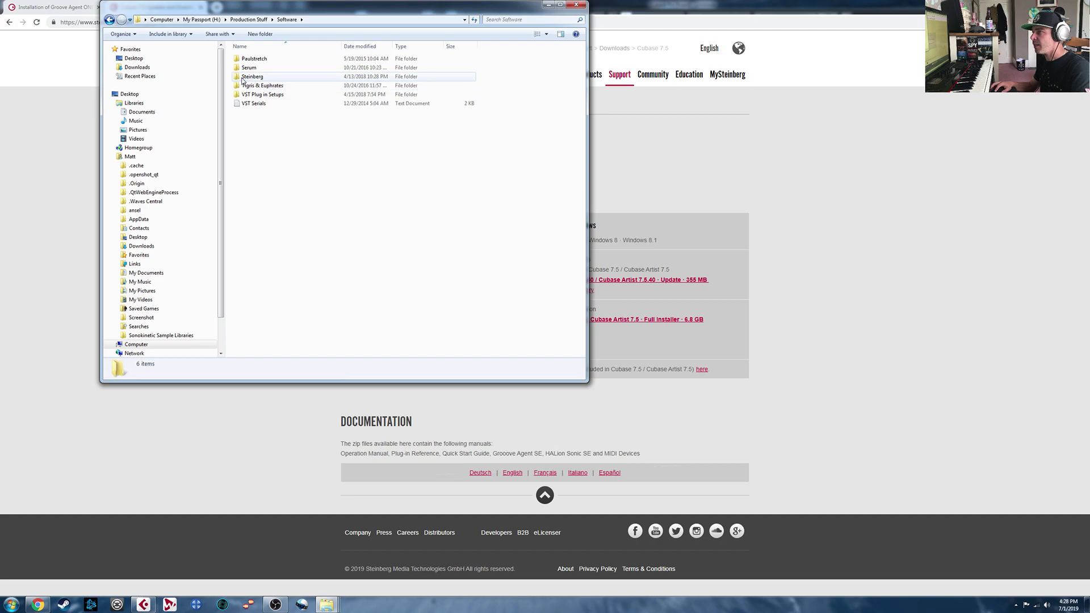
pyautogui.doubleClick(254, 85)
pyautogui.doubleClick(250, 60)
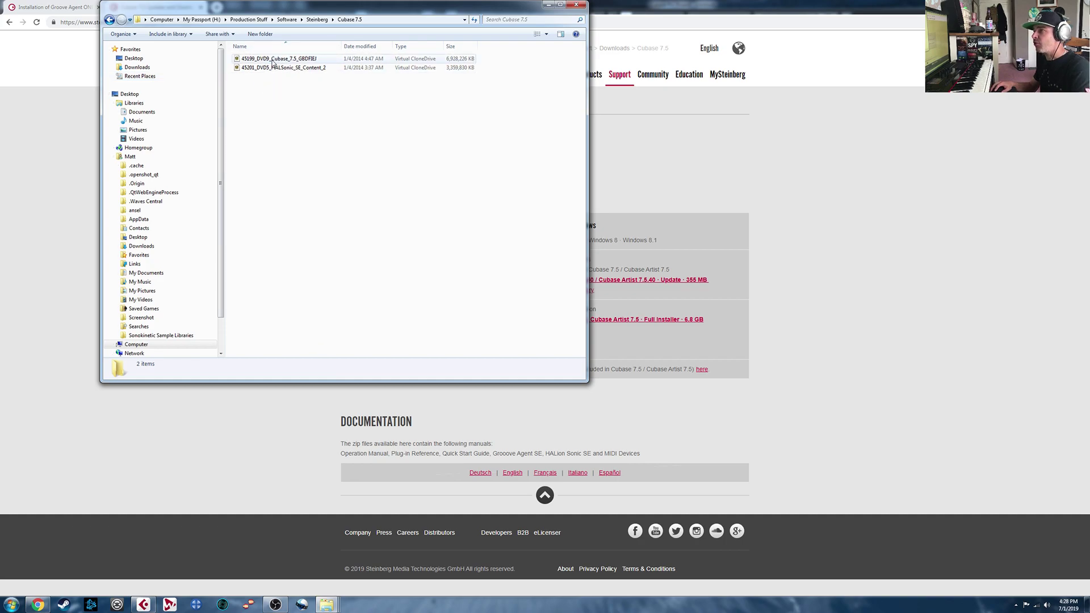
# Mount the Cubase 7.5 DVD9 image and view it as drive G: in Computer
pyautogui.rightClick(282, 61)
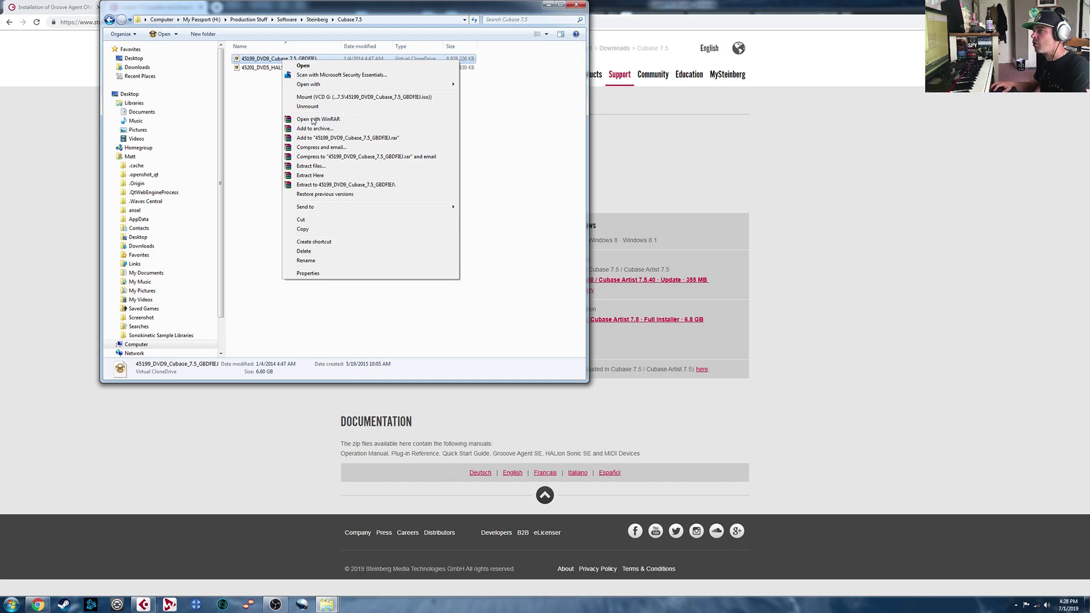
pyautogui.click(368, 98)
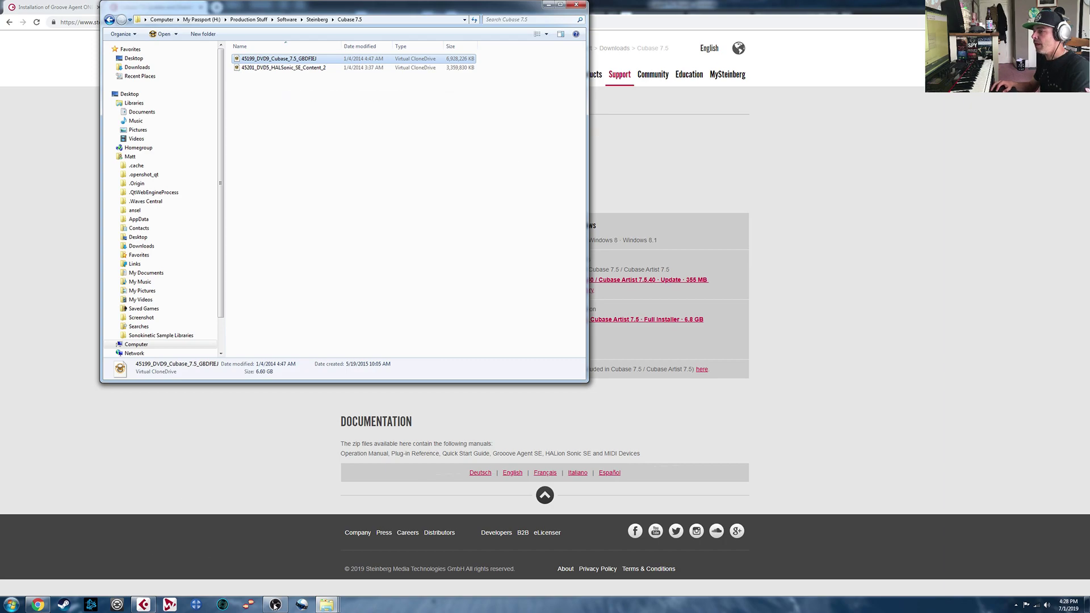
pyautogui.click(327, 605)
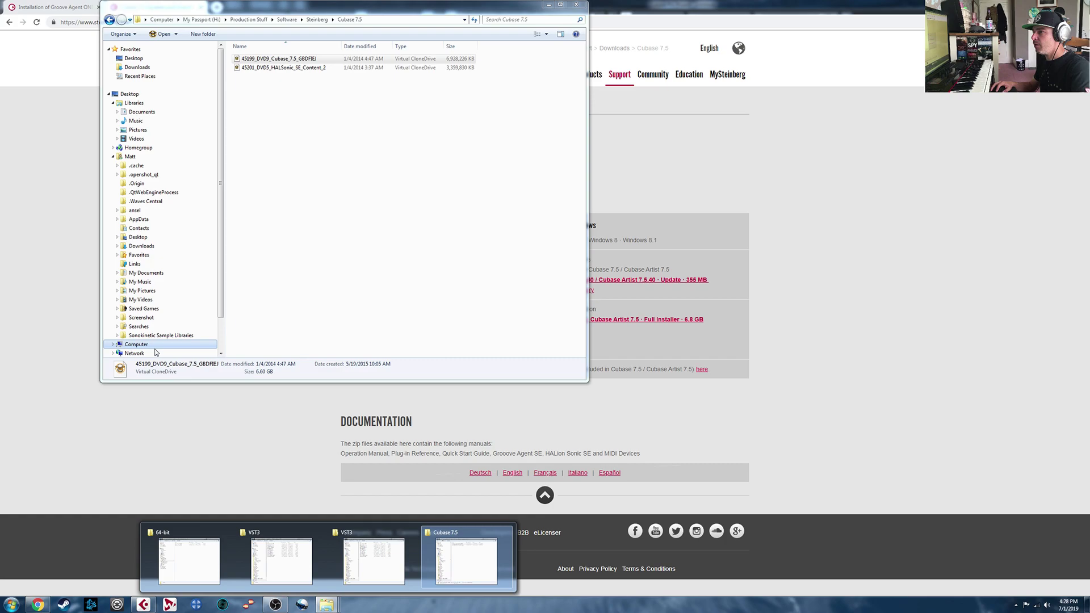
pyautogui.click(136, 344)
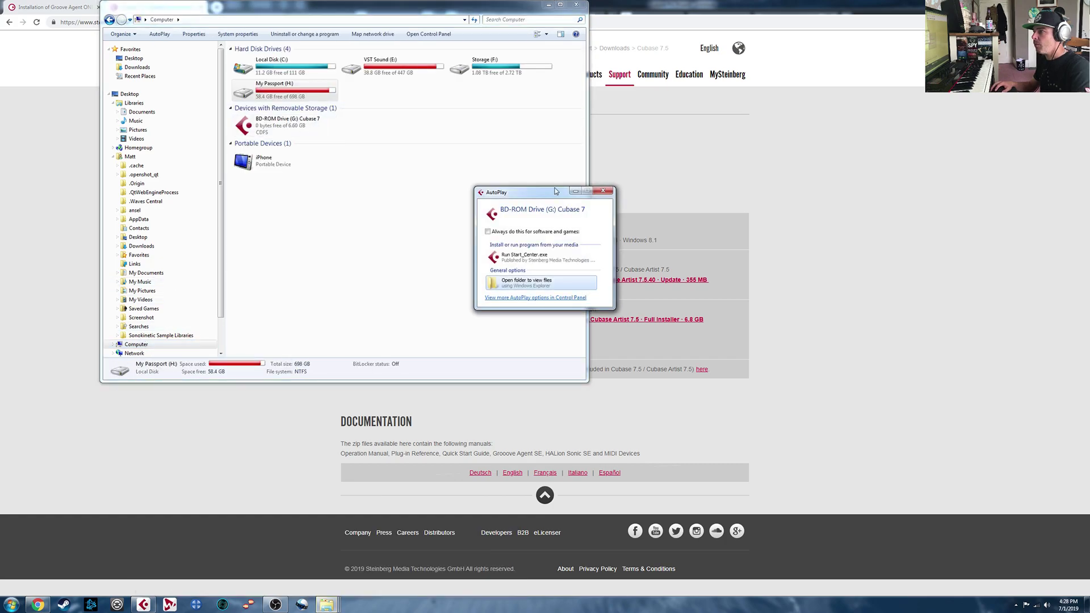
# On the Cubase 7 disc, open Additional Content > VST Sound and select Groove Agent ONE 01–03
pyautogui.click(528, 282)
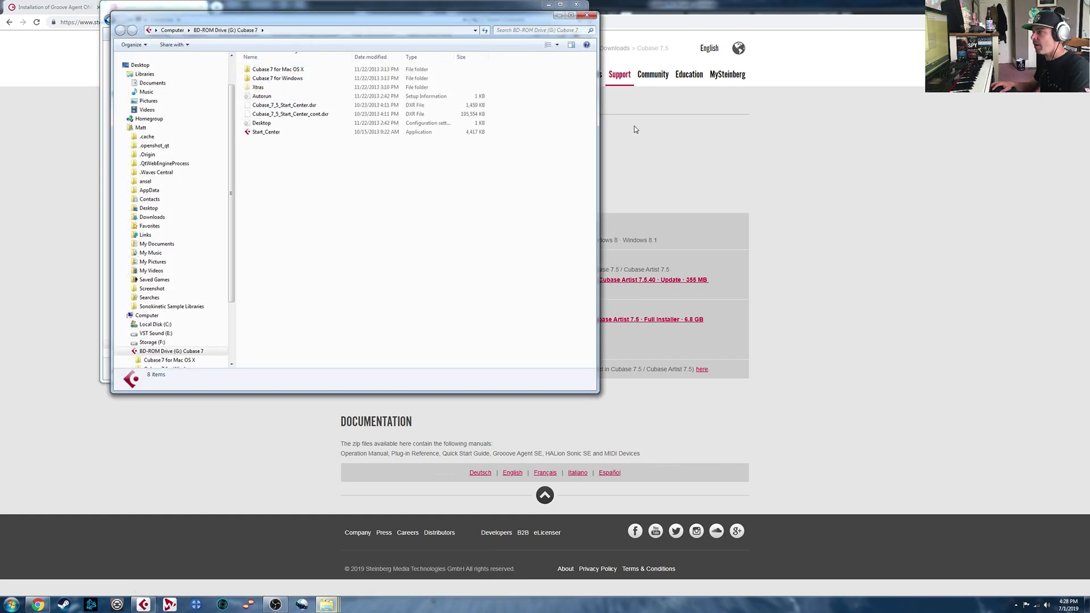
pyautogui.doubleClick(278, 80)
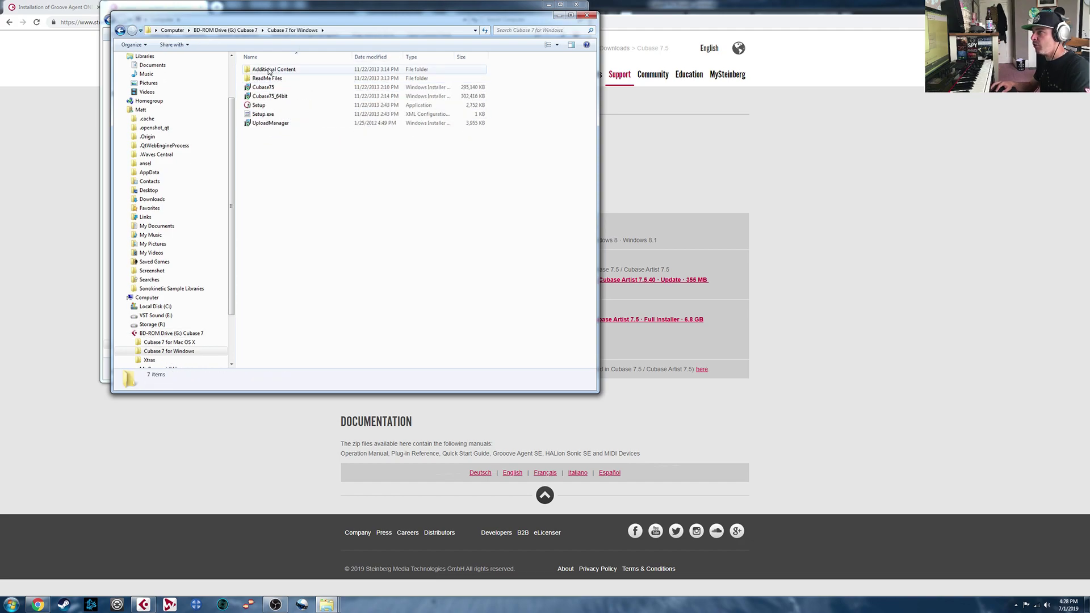
pyautogui.doubleClick(269, 70)
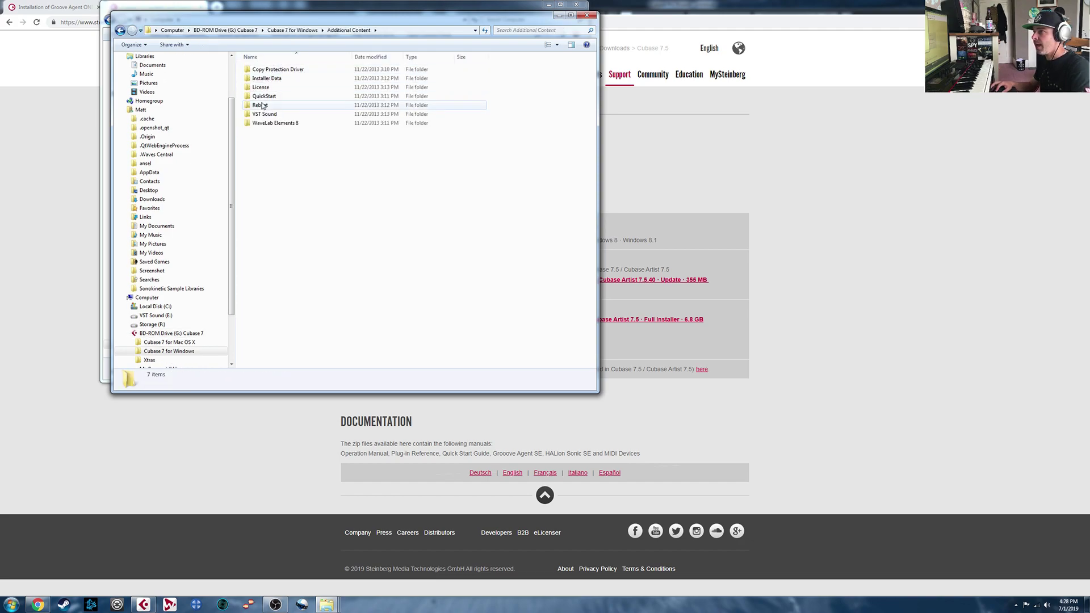
pyautogui.doubleClick(265, 115)
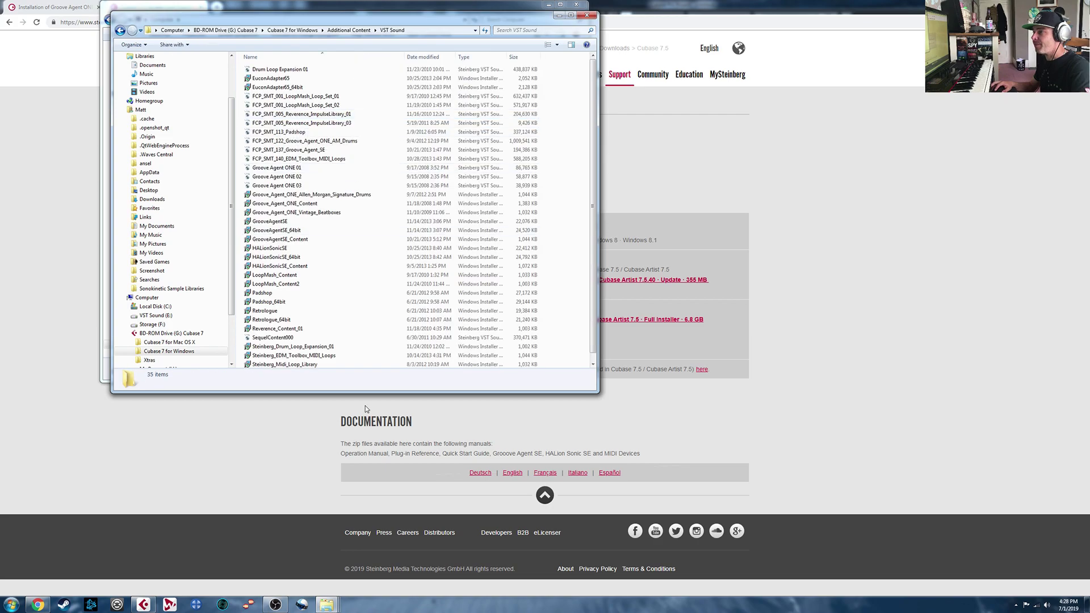
pyautogui.scroll(-3, 595, 96)
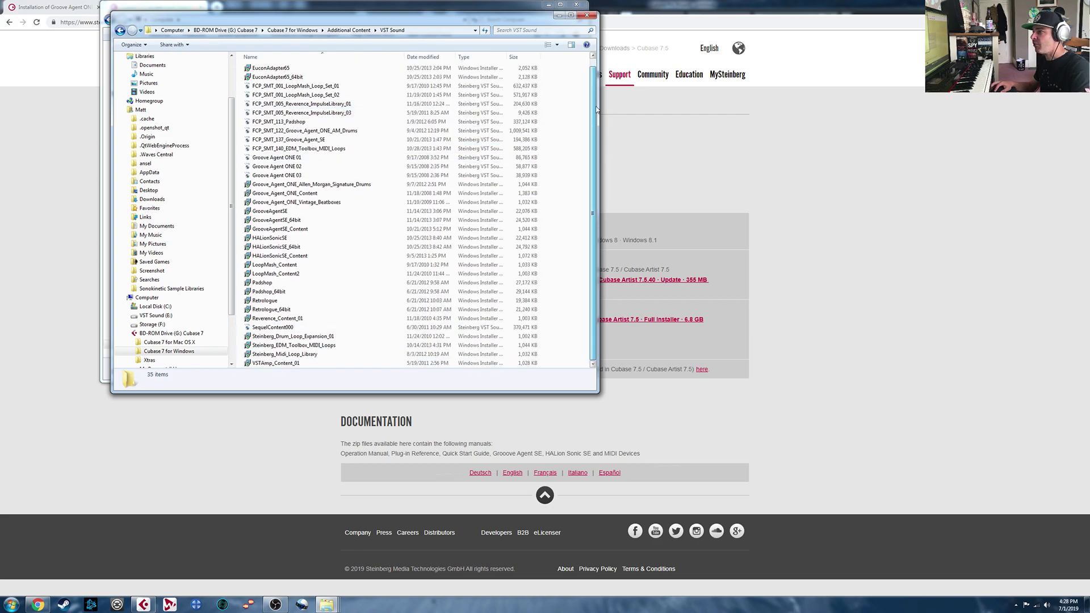
pyautogui.click(298, 159)
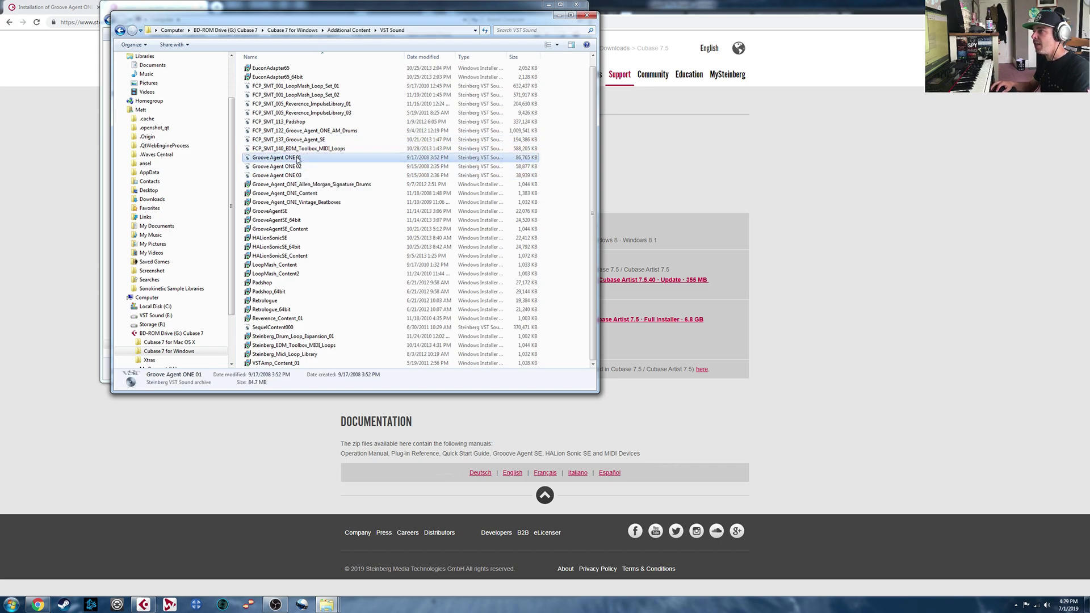
pyautogui.keyDown('shift'); pyautogui.click(285, 172); pyautogui.keyUp('shift')
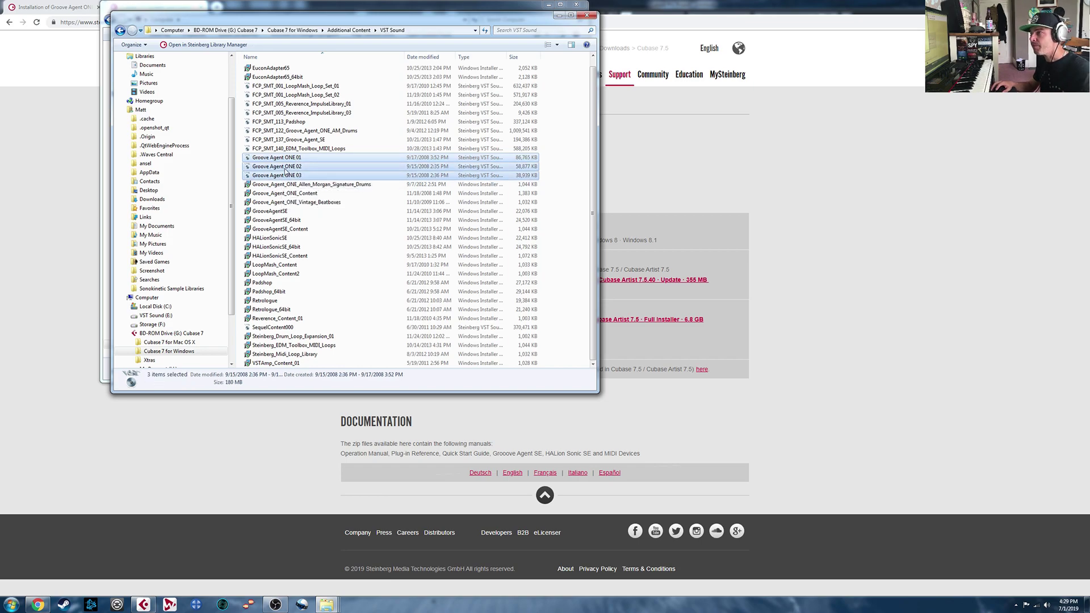
pyautogui.rightClick(284, 173)
pyautogui.click(323, 266)
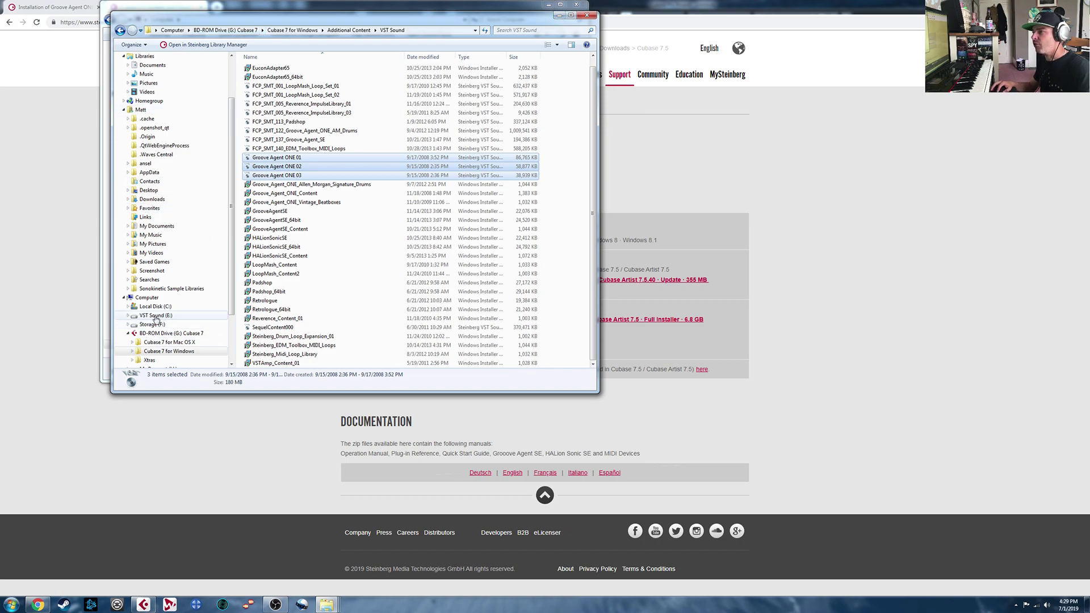
# Check the Steinberg Library on VST Sound (E:), then close the Explorer windows
pyautogui.click(155, 315)
pyautogui.doubleClick(270, 124)
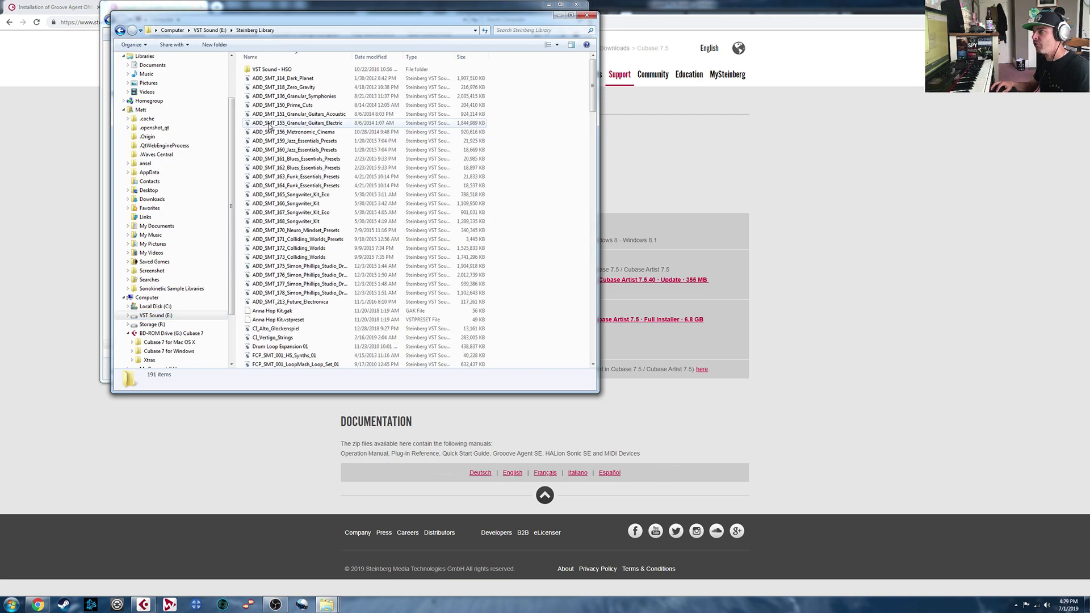
pyautogui.moveTo(593, 88); pyautogui.dragTo(596, 347)
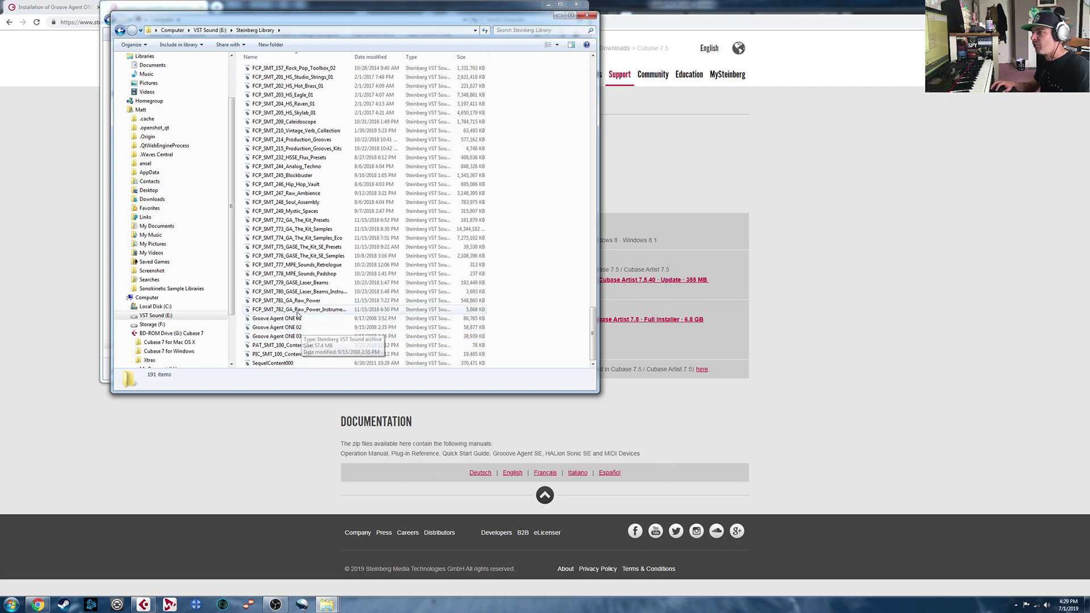
pyautogui.click(588, 15)
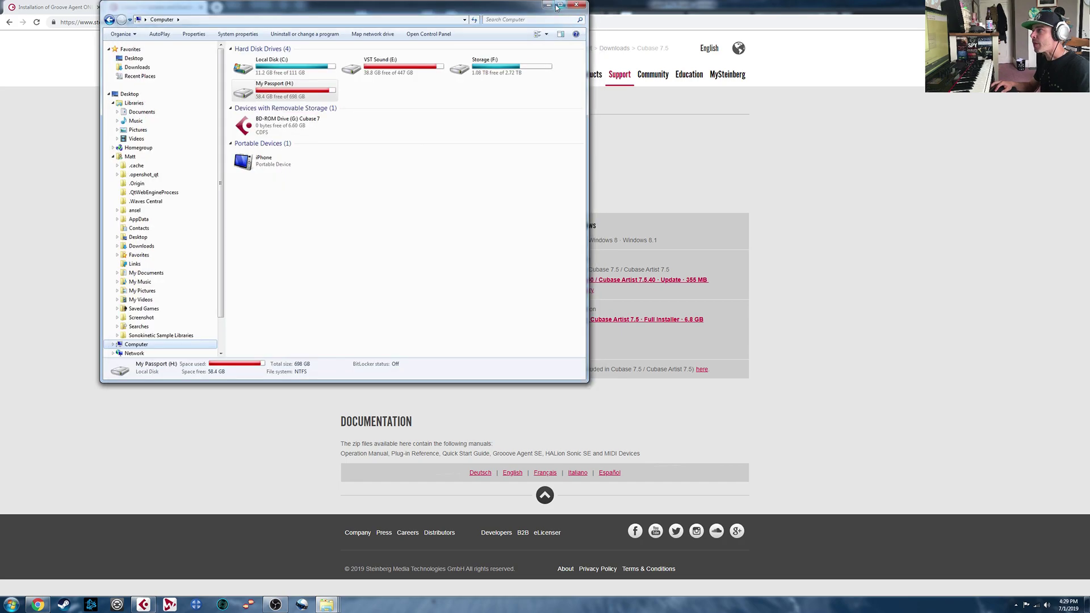
pyautogui.click(576, 4)
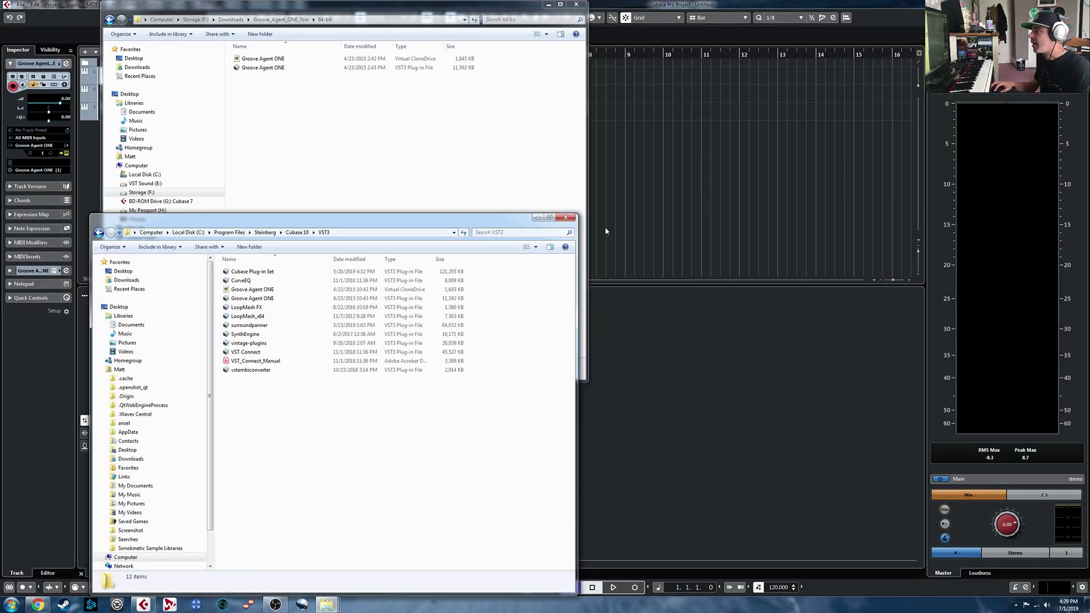
# Close the remaining Explorer windows and open Groove Agent 5 (track 3) and Groove Agent ONE (track 1)
pyautogui.click(566, 217)
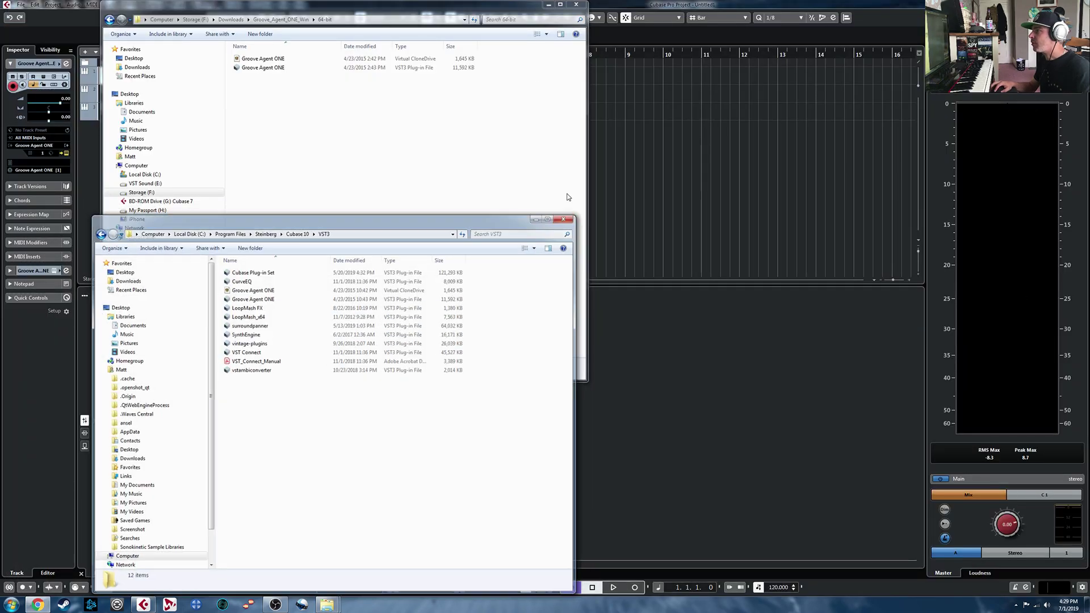
pyautogui.click(576, 5)
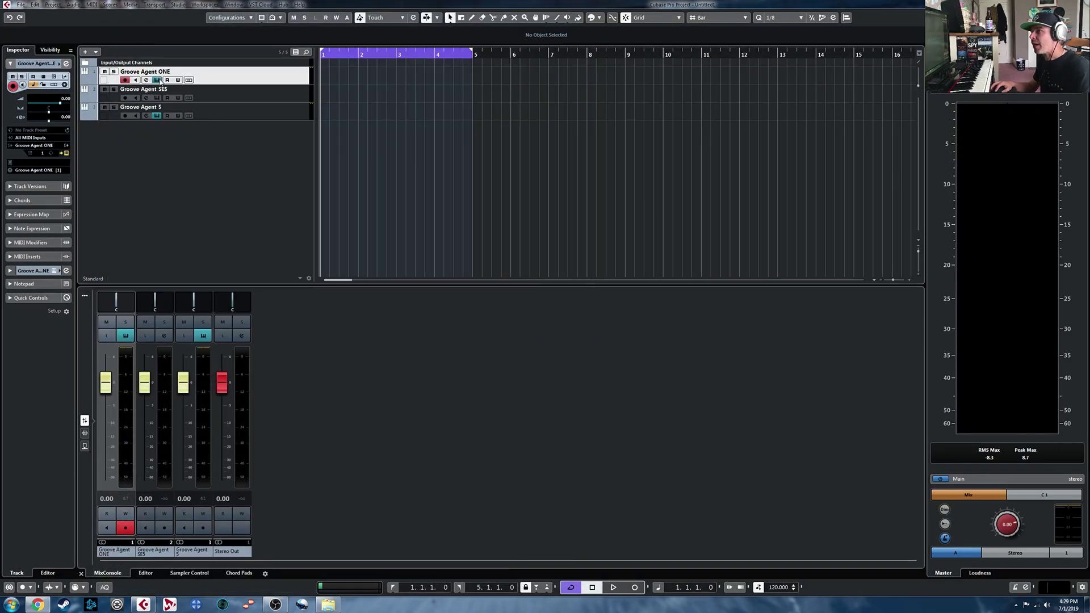
pyautogui.click(144, 115)
pyautogui.click(158, 79)
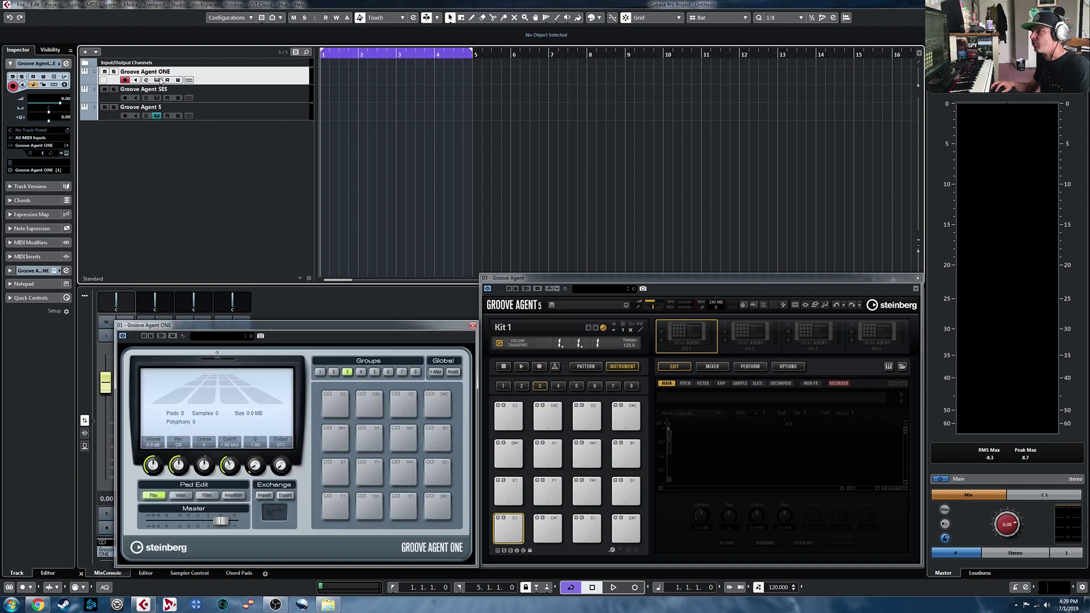
pyautogui.click(225, 337)
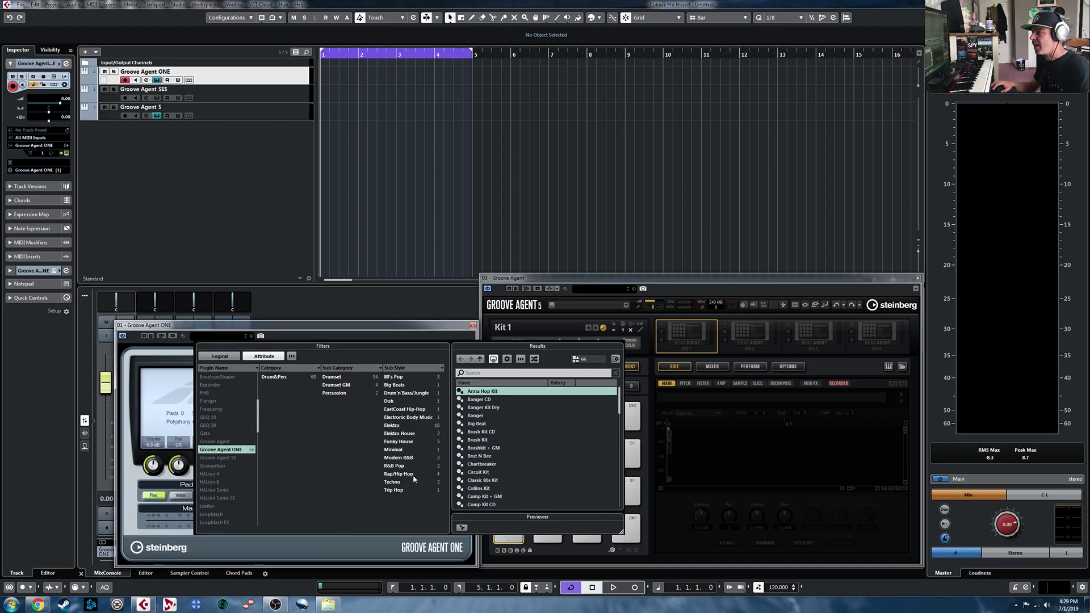
pyautogui.click(407, 328)
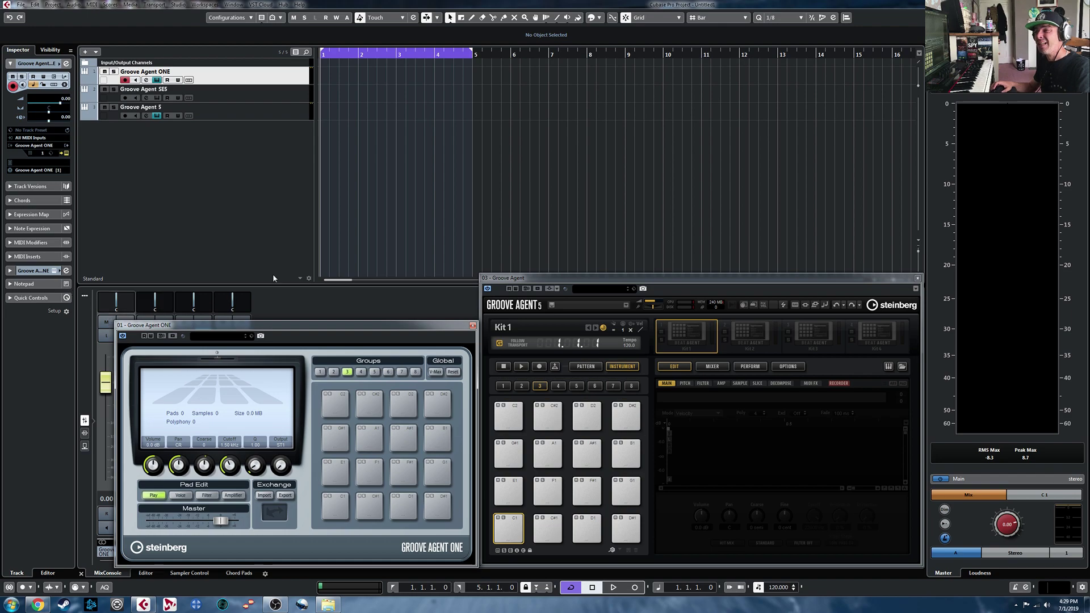
# In Groove Agent 5's Kits browser, check the Allen Morgan library, then pick the Groove Agent ONE tile
pyautogui.click(901, 366)
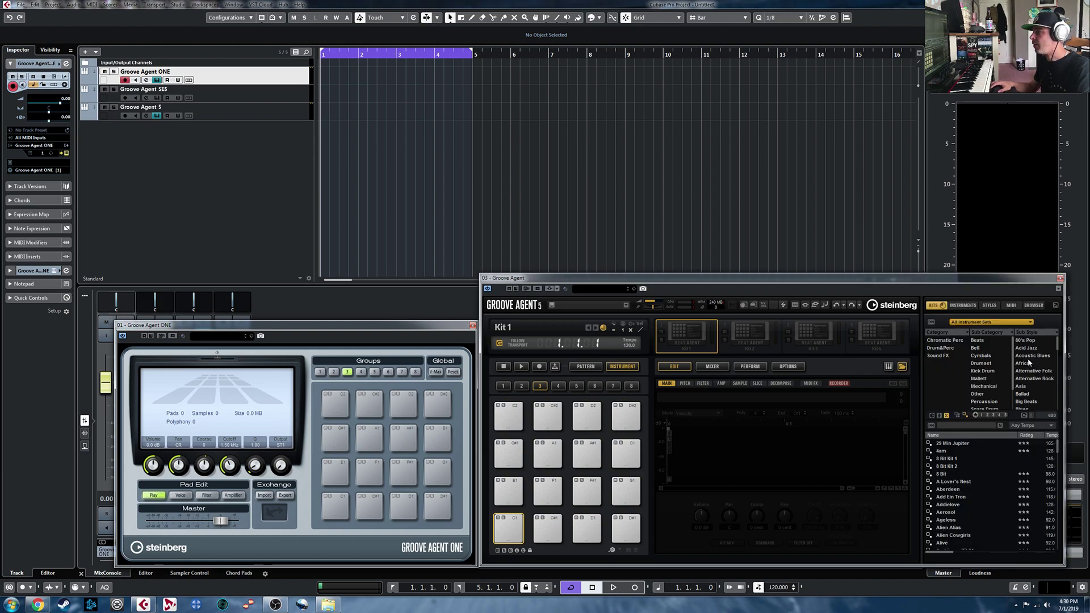
pyautogui.scroll(-2, 959, 511)
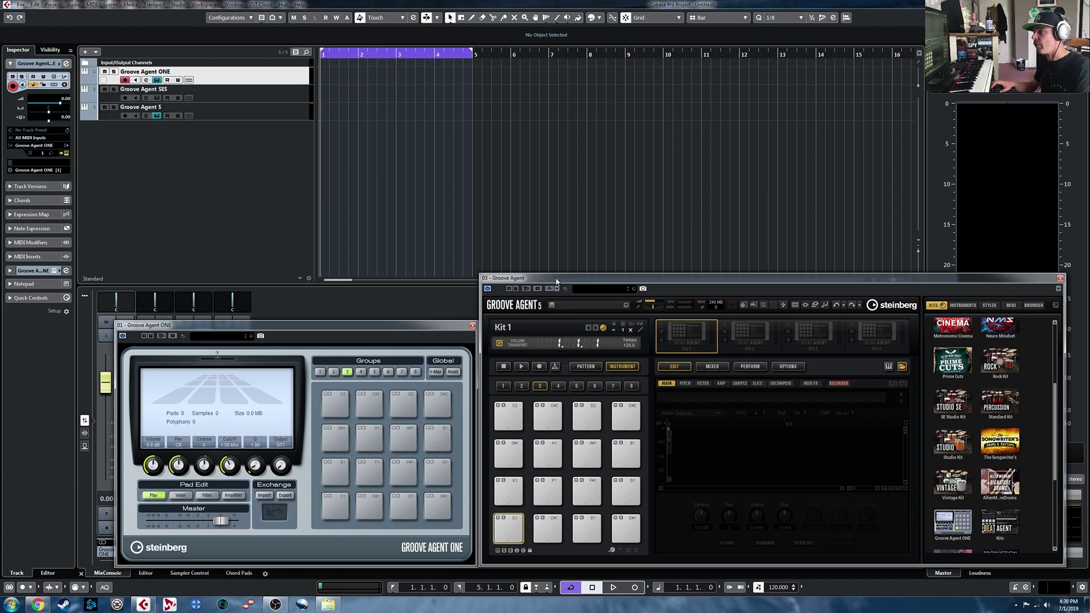
pyautogui.doubleClick(959, 527)
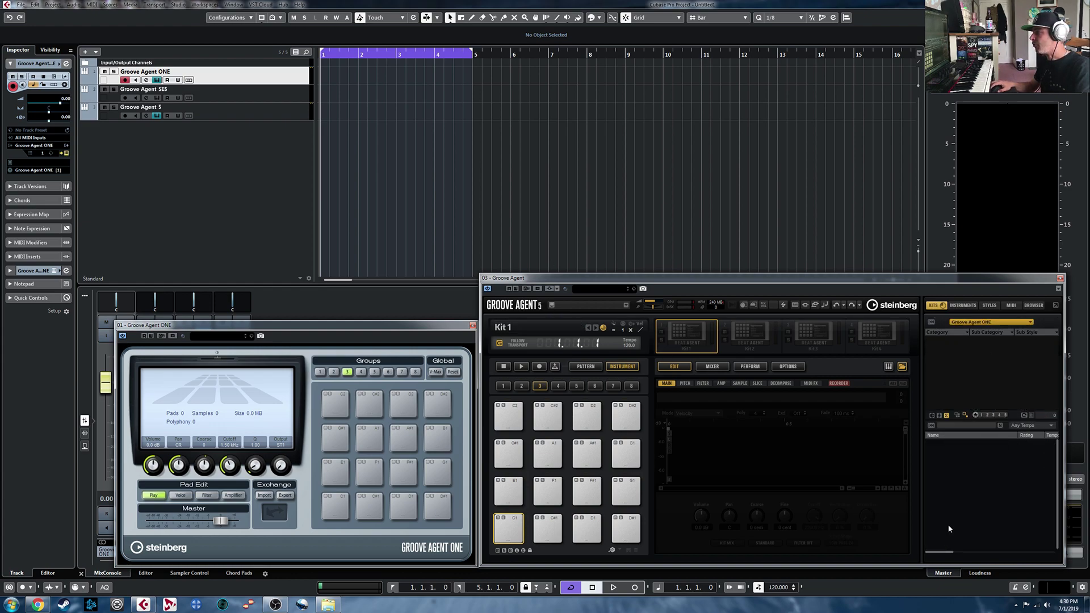
pyautogui.click(999, 321)
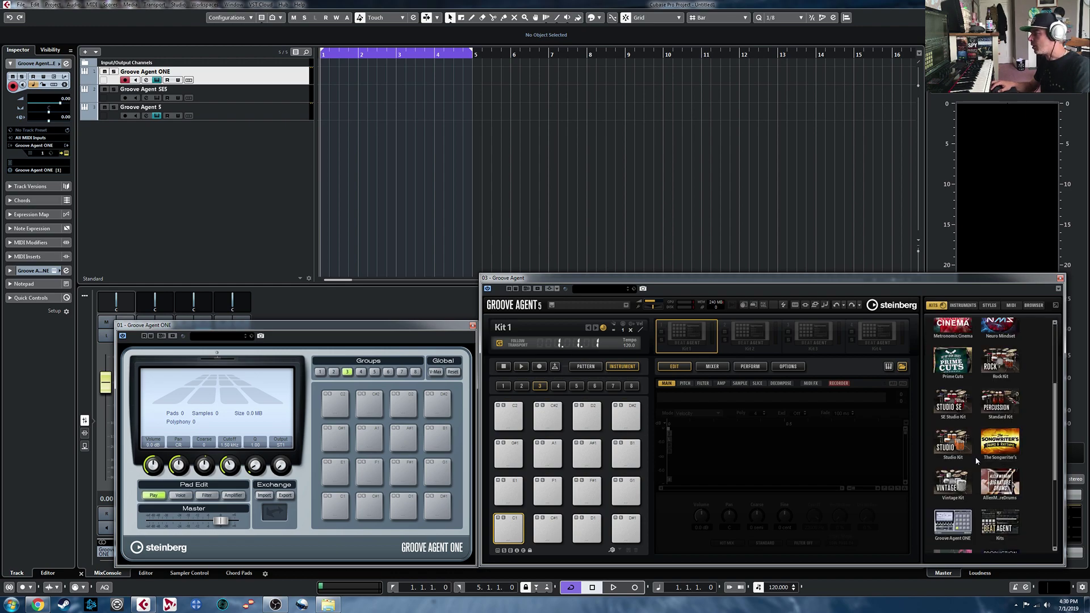
pyautogui.doubleClick(1000, 483)
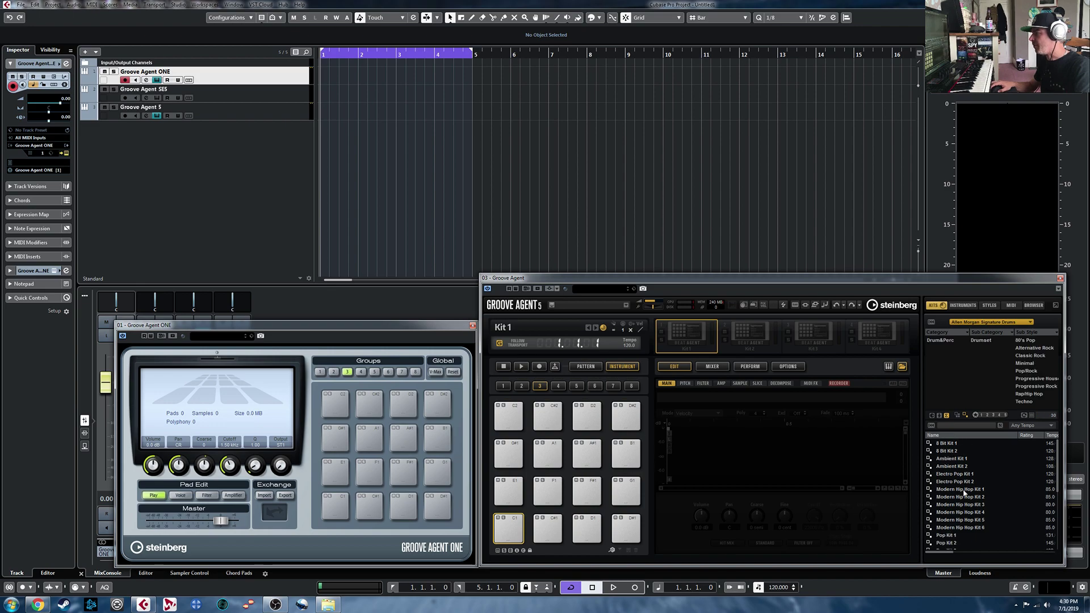
pyautogui.scroll(-5, 977, 498)
pyautogui.scroll(5, 979, 515)
pyautogui.click(983, 325)
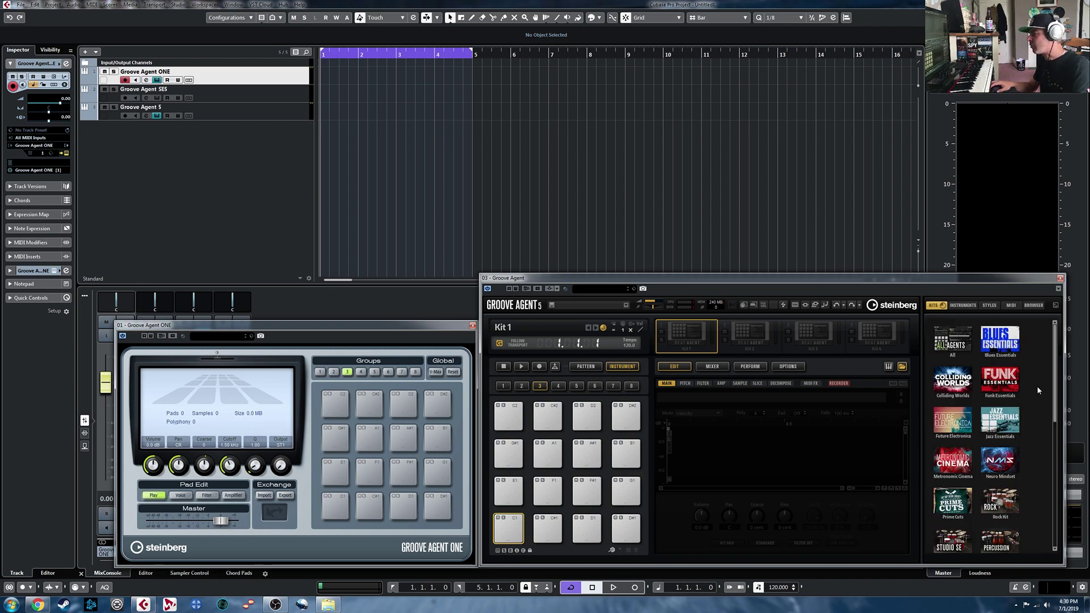
pyautogui.scroll(-4, 1031, 496)
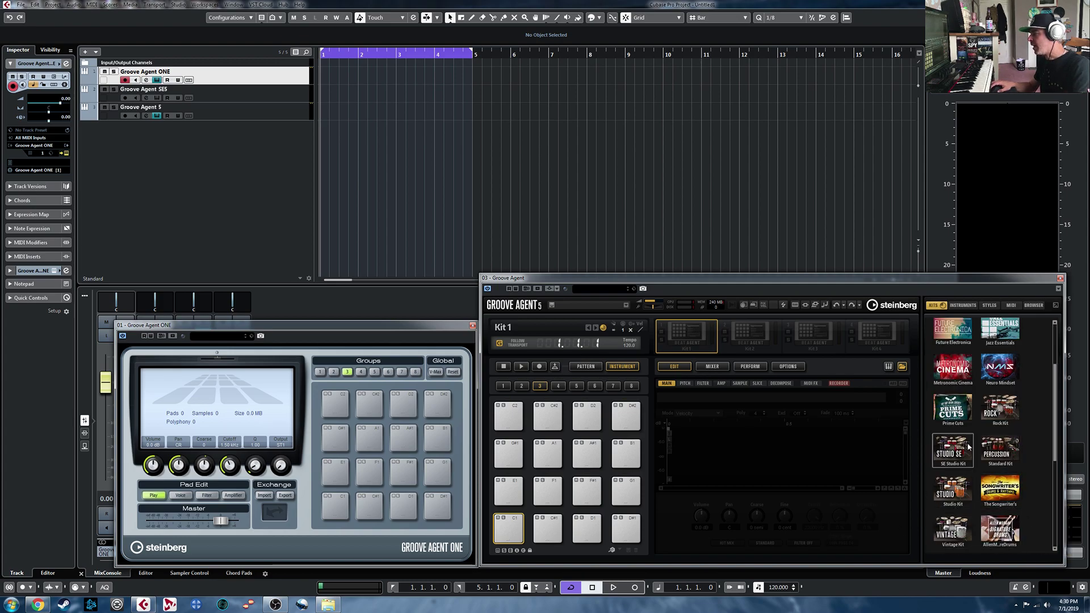
pyautogui.scroll(-2, 1005, 465)
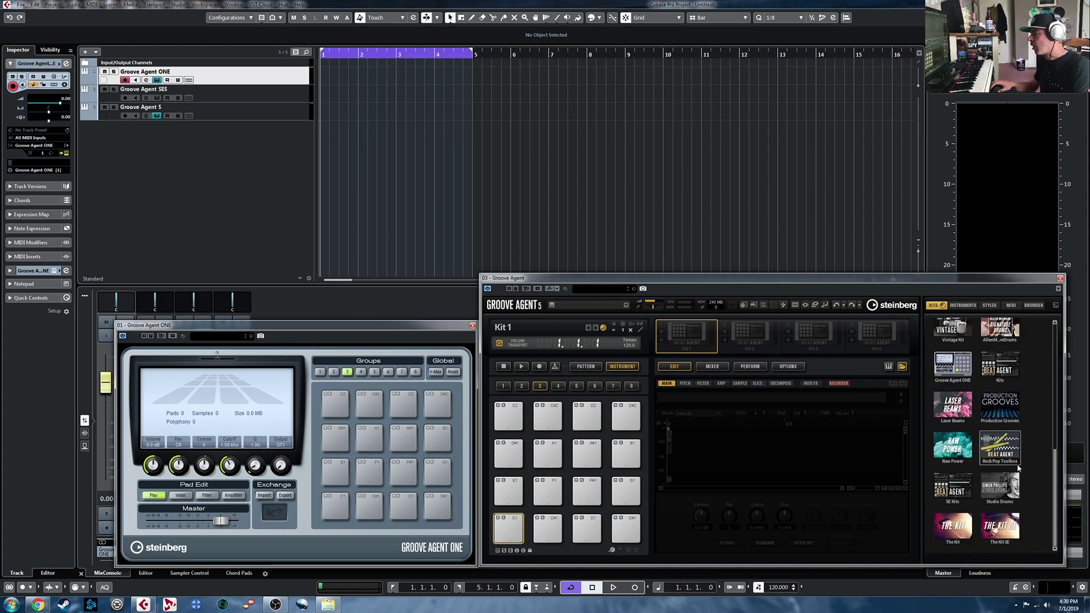
pyautogui.click(952, 366)
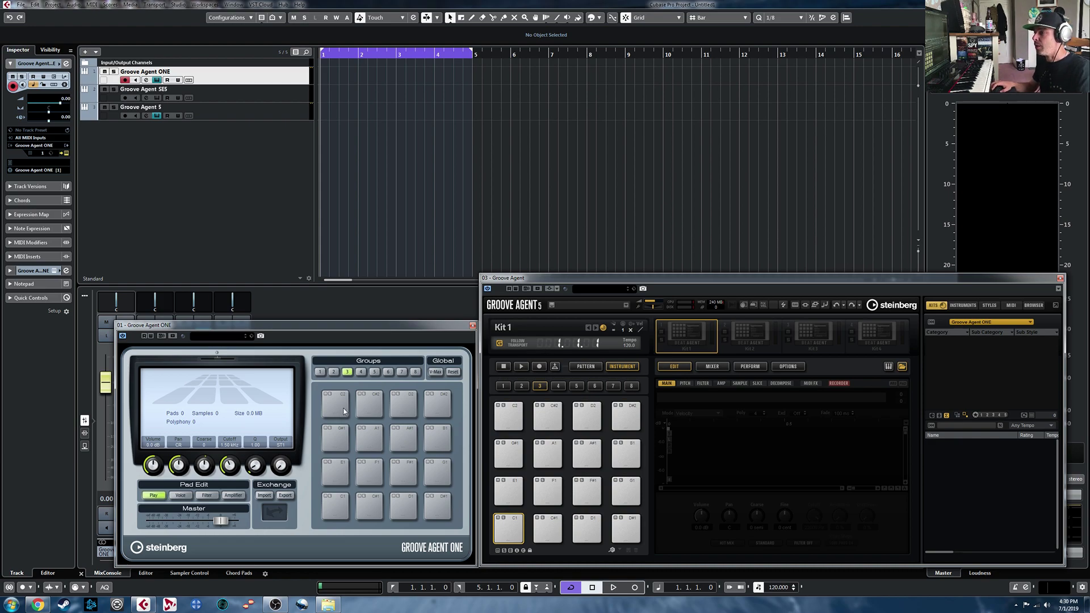
# Search Groove Agent ONE's presets for 'ann' and load the Anna Hop Kit
pyautogui.click(220, 340)
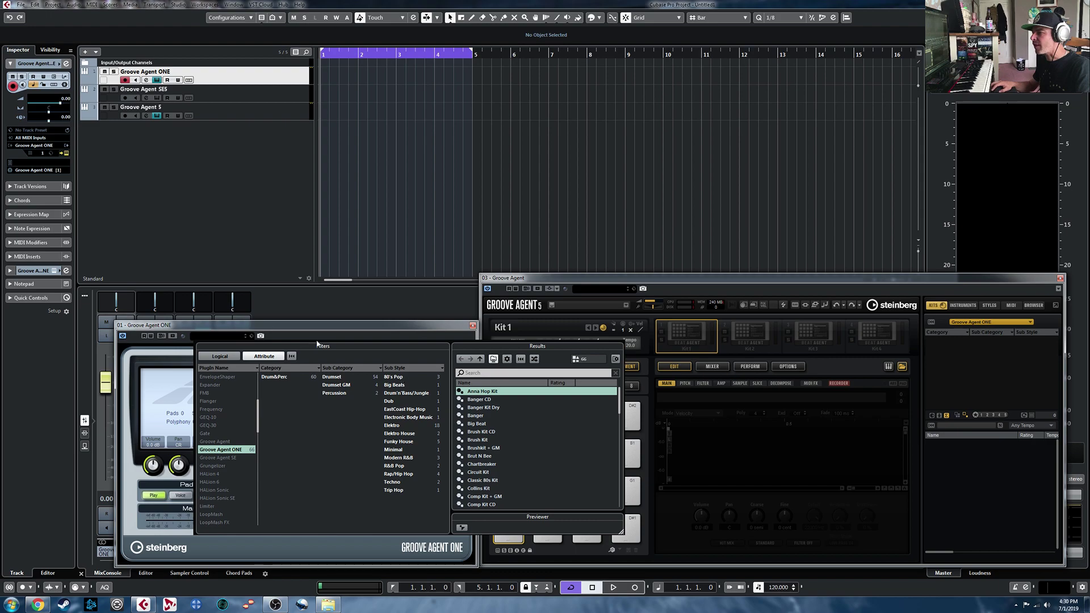
pyautogui.click(501, 375)
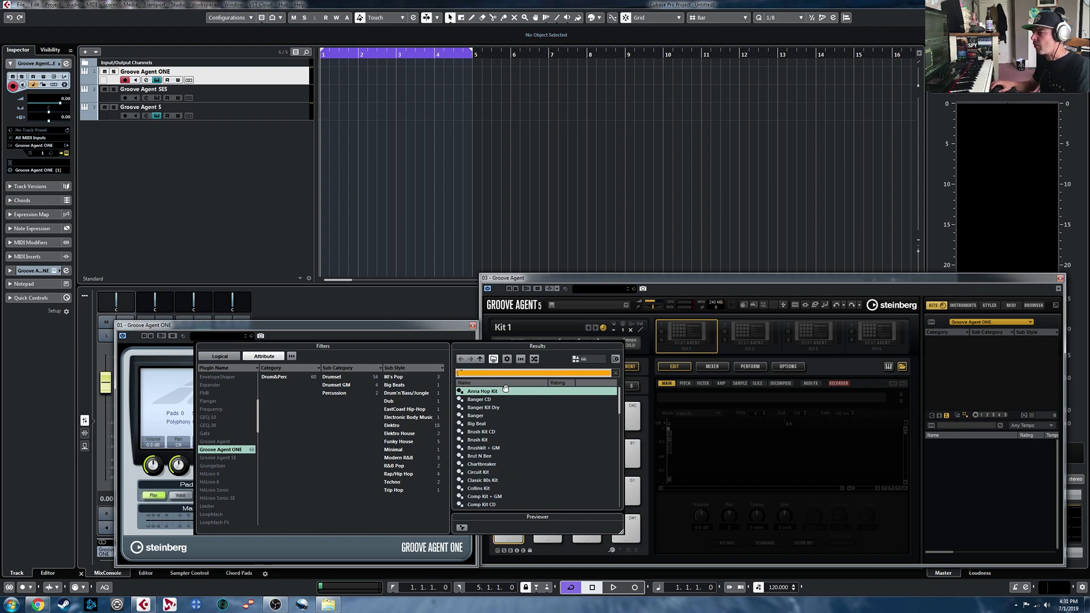
pyautogui.write('anna')
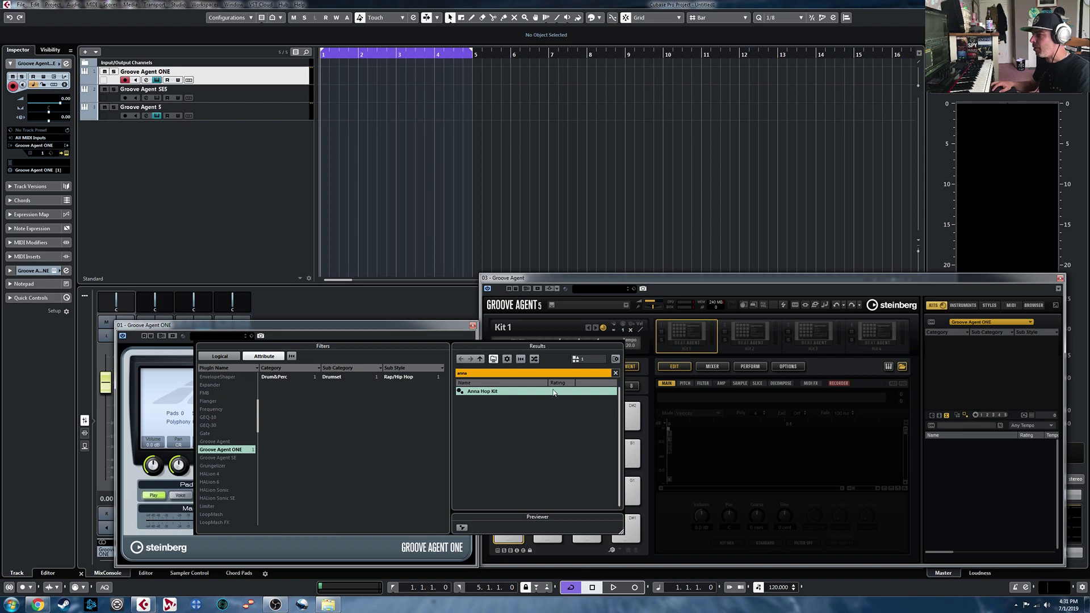
pyautogui.doubleClick(491, 392)
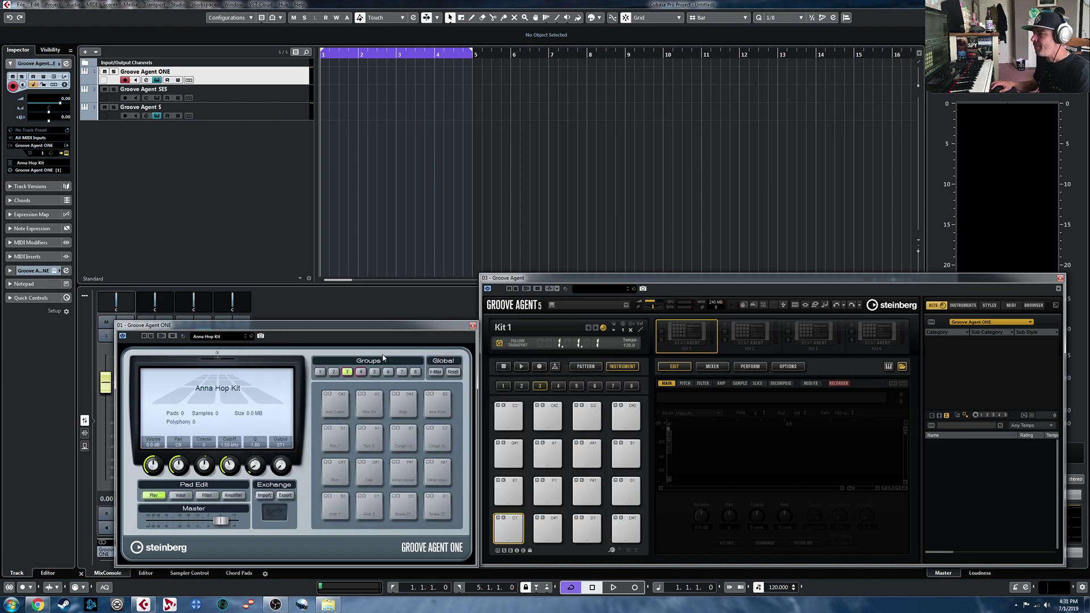
# Save the kit as a preset tagged Drum&Perc, Drumset and Rap/Hip Hop, naming it Anna Hop Kit
pyautogui.rightClick(327, 336)
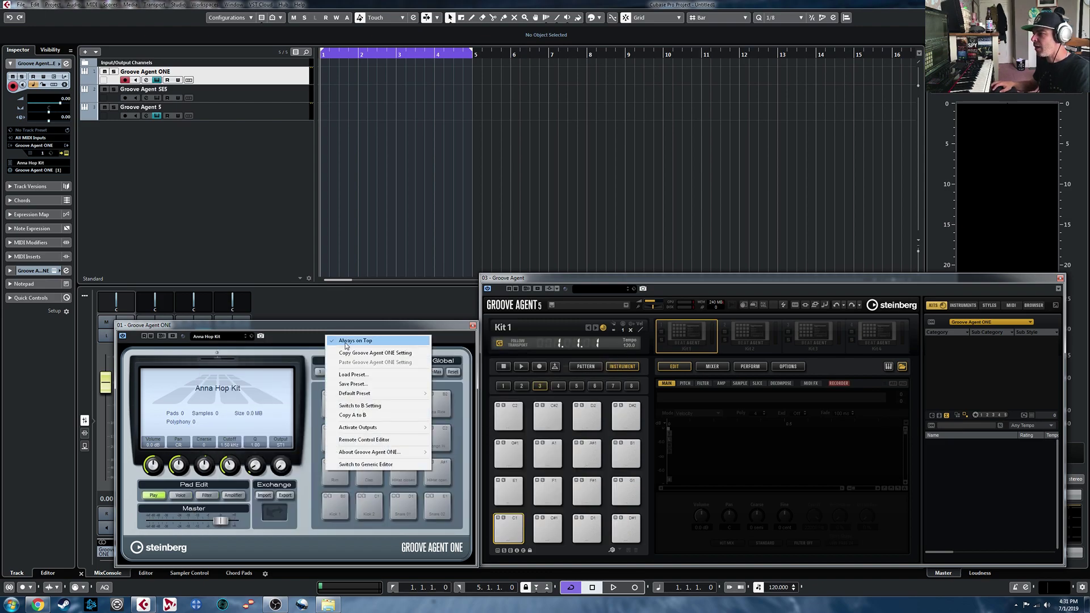
pyautogui.click(358, 384)
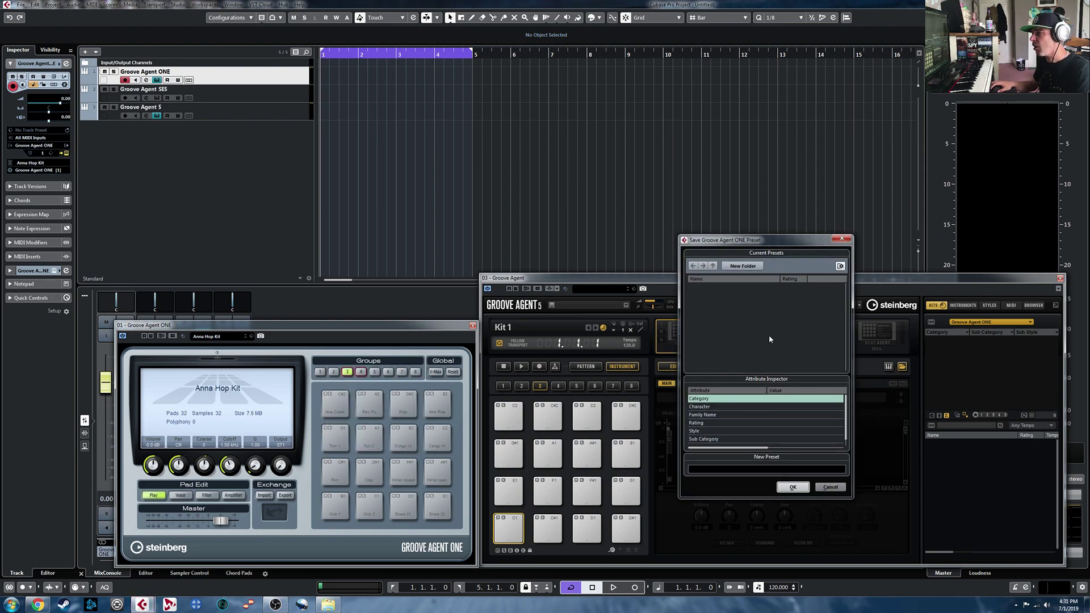
pyautogui.click(789, 400)
pyautogui.click(798, 448)
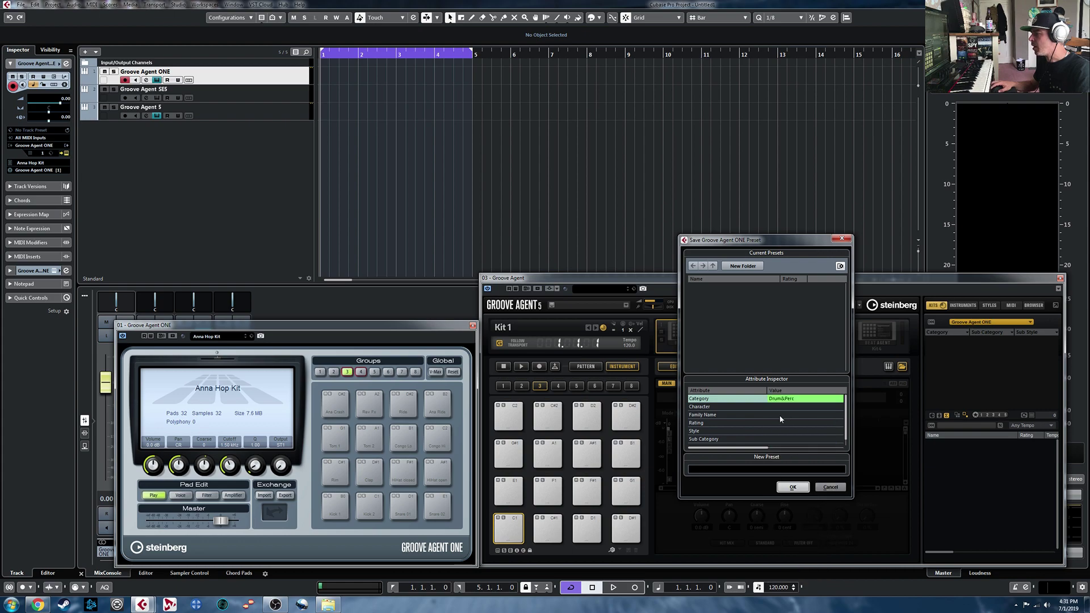
pyautogui.scroll(-1, 779, 428)
pyautogui.click(789, 433)
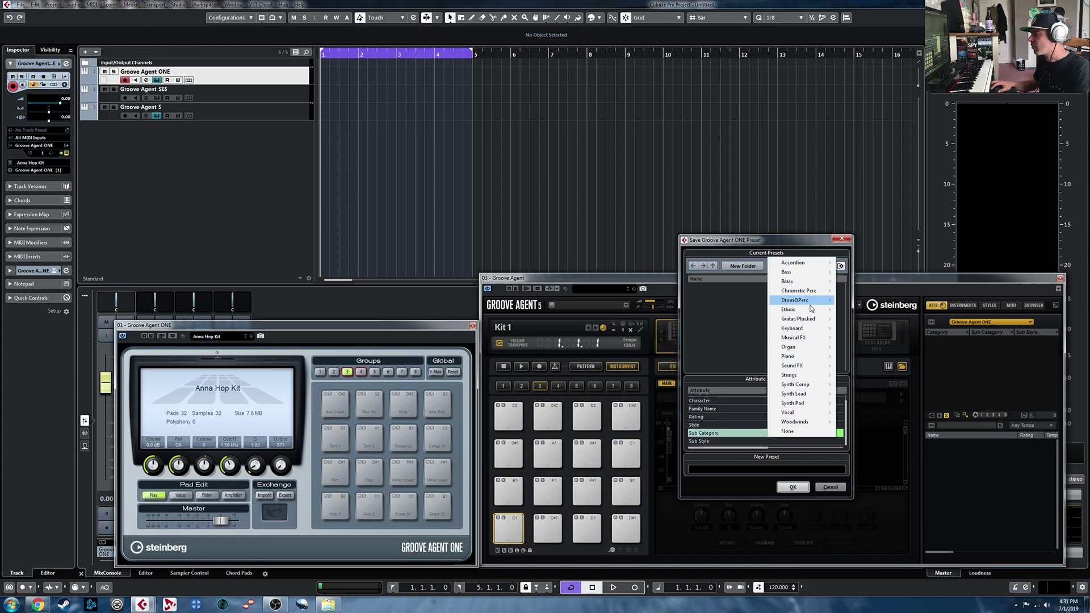
pyautogui.moveTo(802, 302)
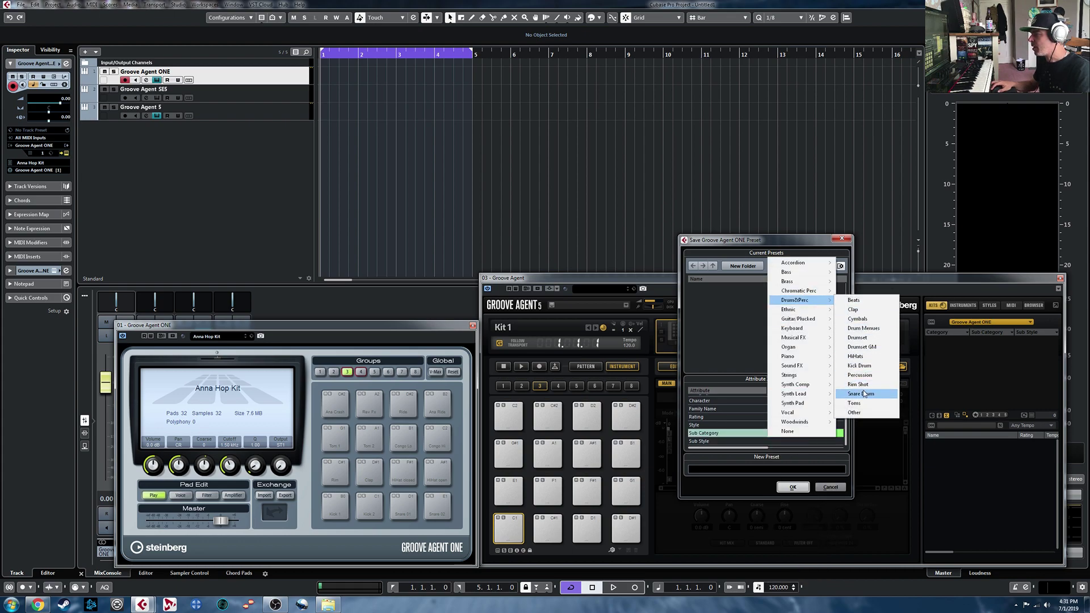
pyautogui.click(870, 339)
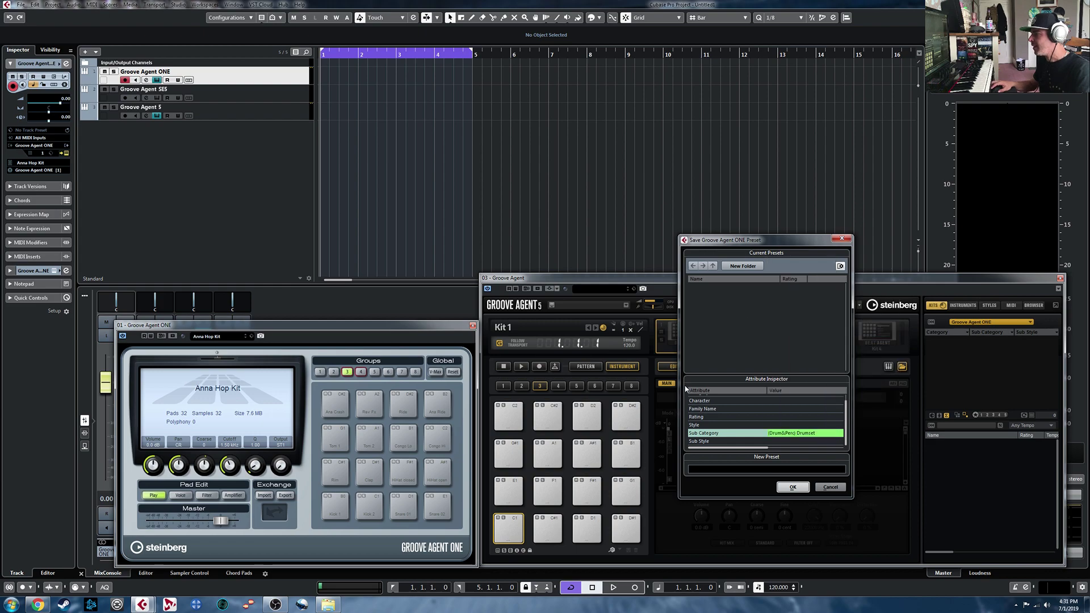
pyautogui.click(809, 441)
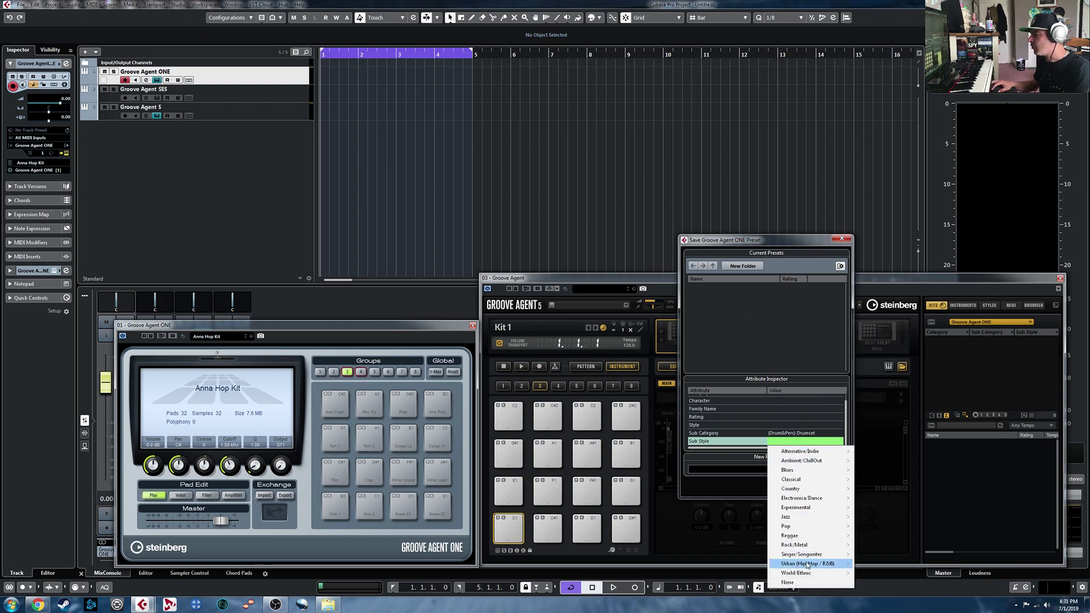
pyautogui.moveTo(807, 563)
pyautogui.click(898, 539)
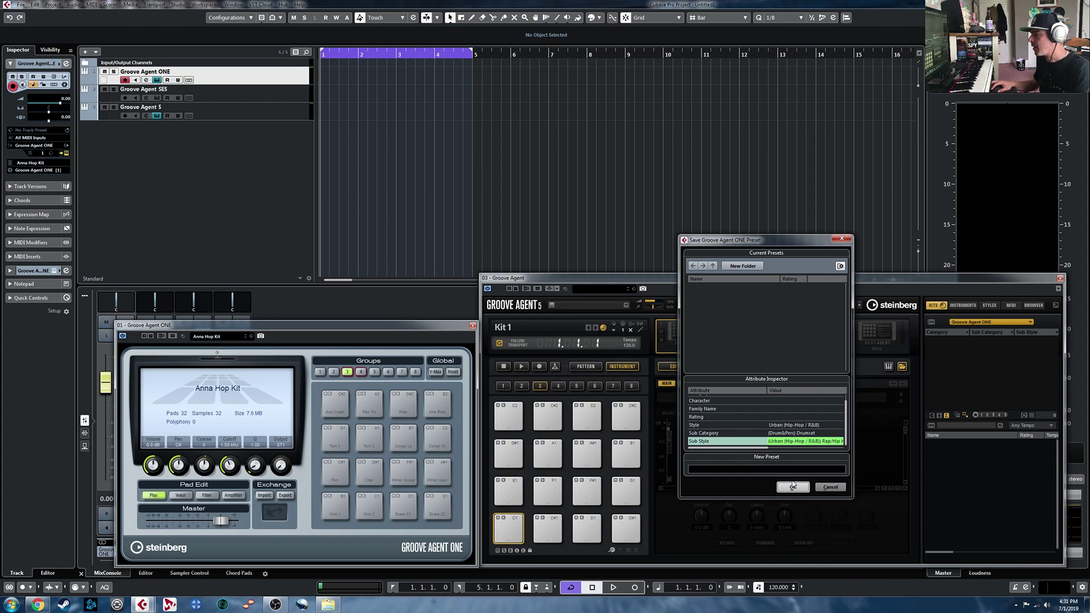
pyautogui.click(759, 469)
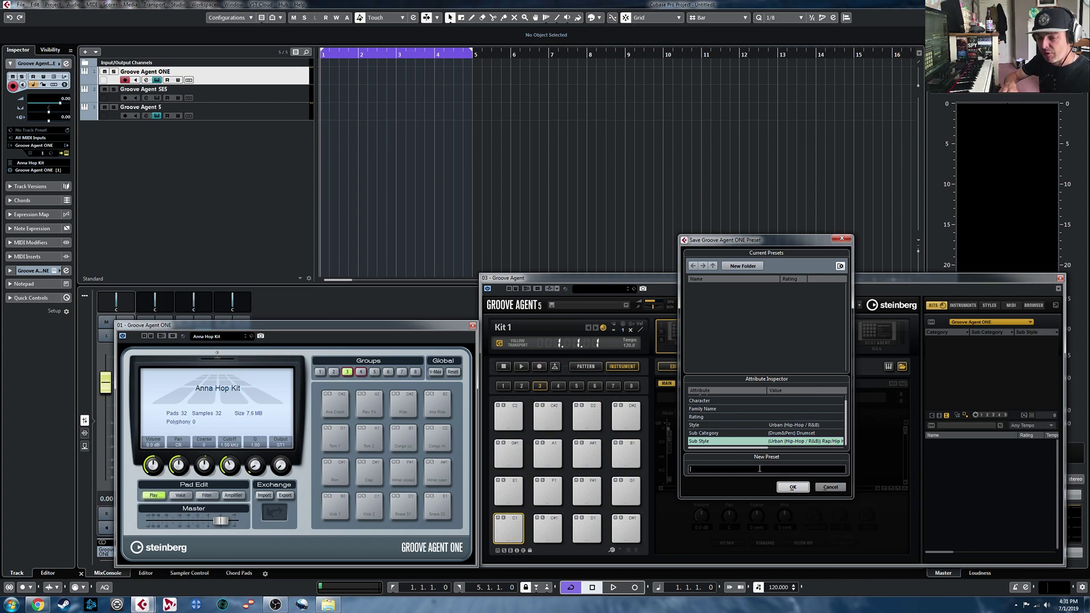
pyautogui.write('Anna H')
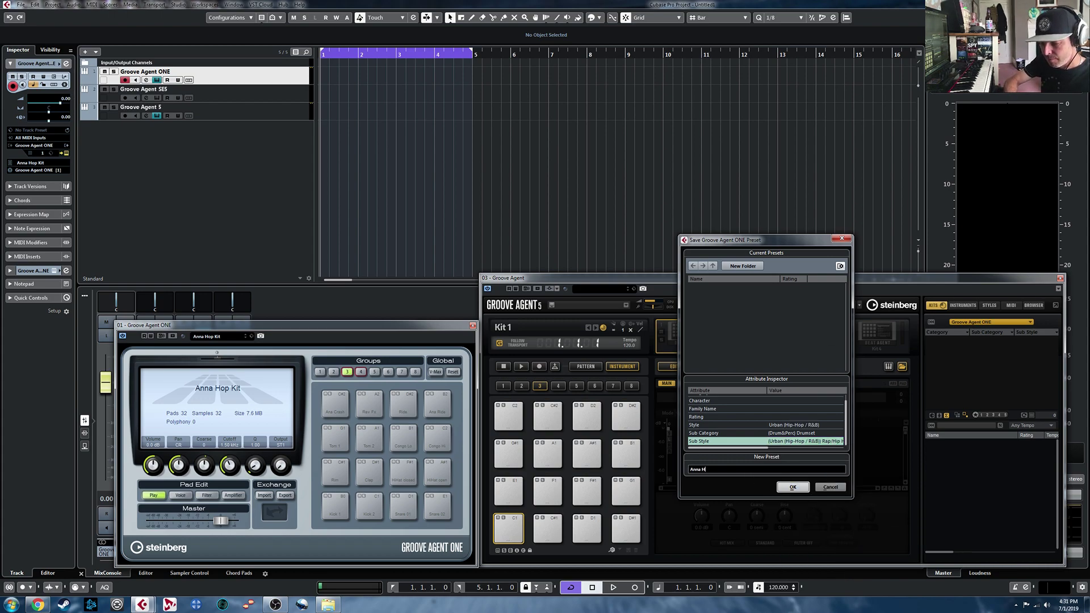
pyautogui.write('op Kit')
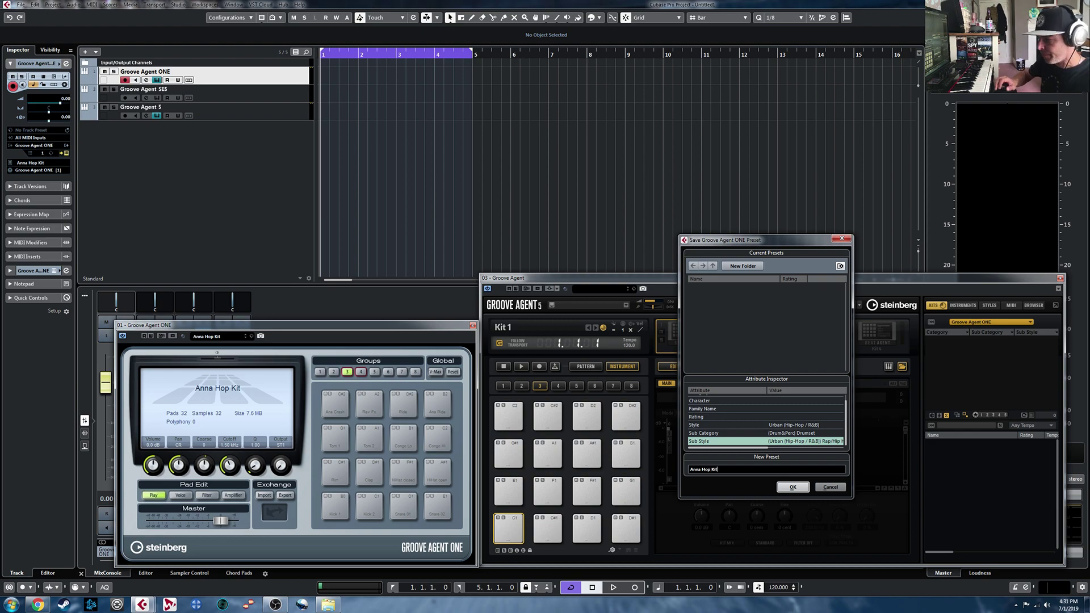
# Save the tagged Anna Hop Kit preset, confirm its Drum&Perc/Drumset/Rap/Hip Hop tags in Groove Agent 5, then collapse the browser
pyautogui.click(792, 487)
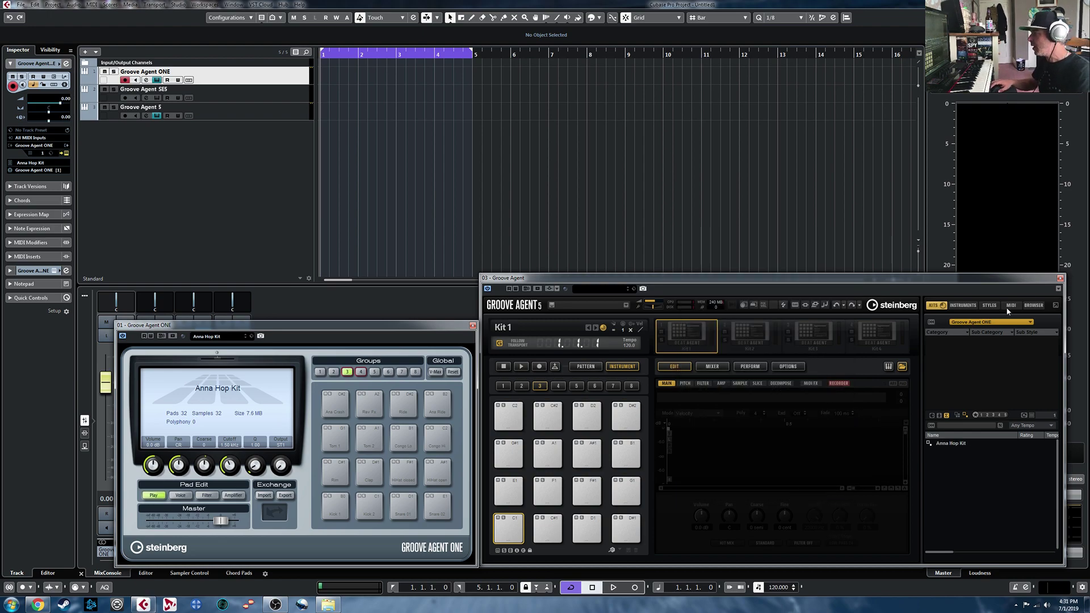
pyautogui.click(957, 444)
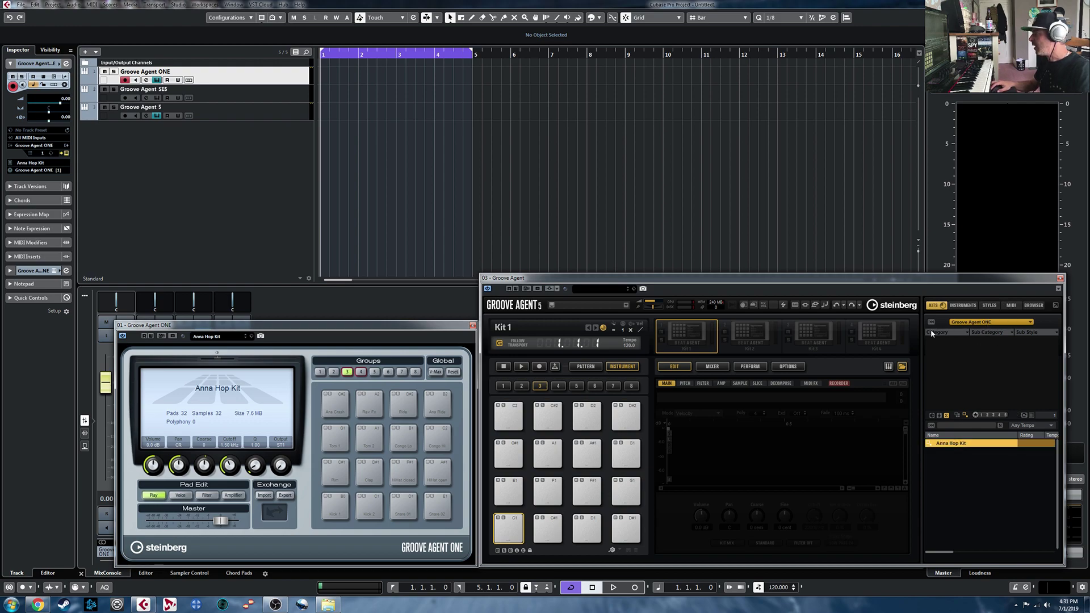
pyautogui.click(946, 343)
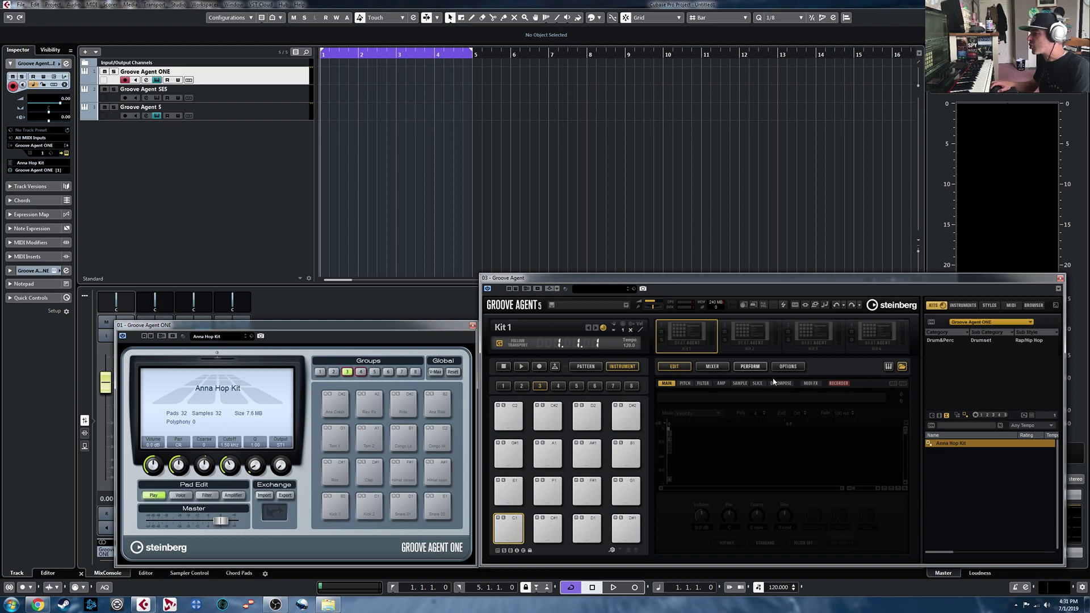
pyautogui.click(902, 366)
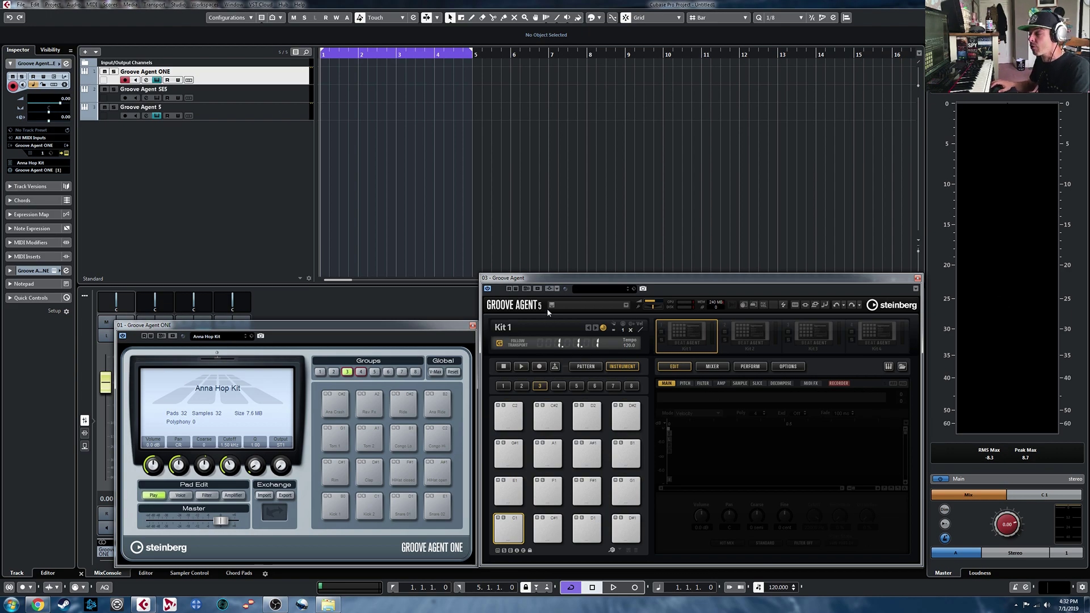
# Search Groove Agent ONE's presets for 'd&b' and load the D&B kit (48 samples, 6.7 MB)
pyautogui.click(225, 337)
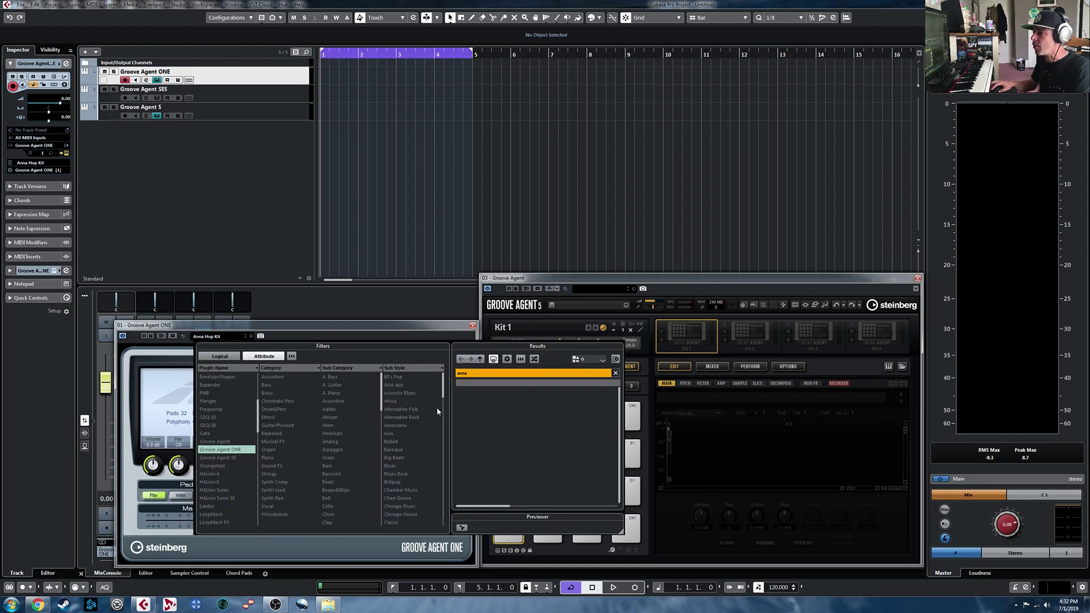
pyautogui.click(480, 375)
pyautogui.press('BackSpace')
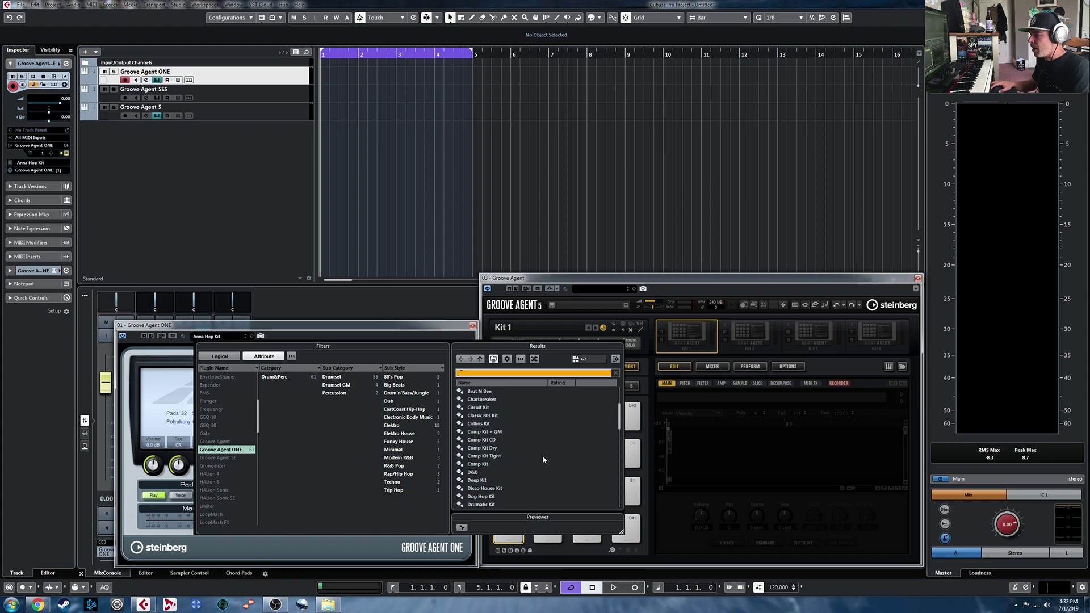
pyautogui.click(475, 473)
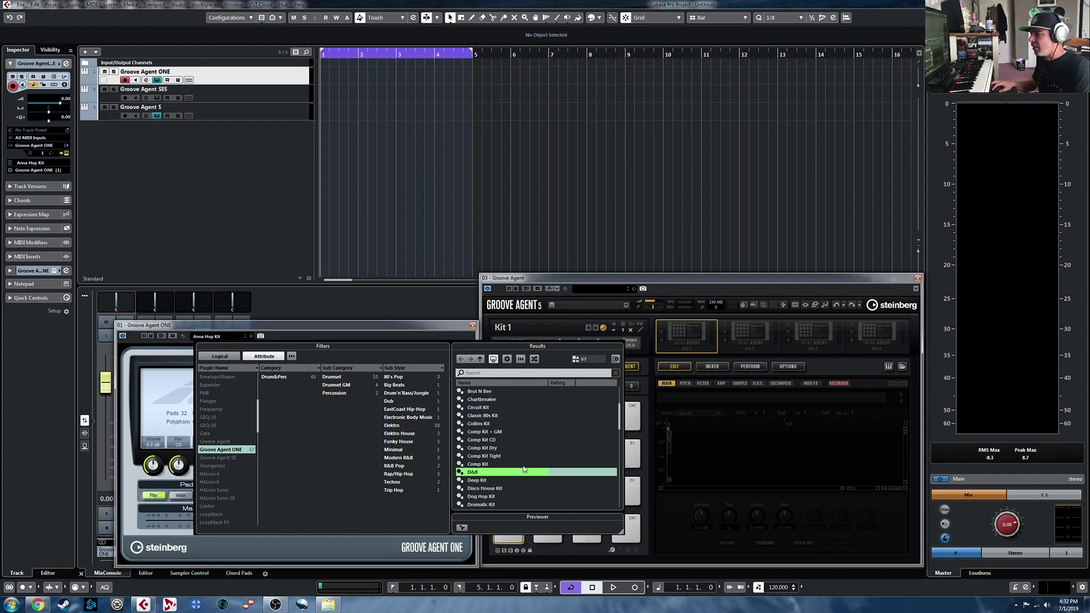
pyautogui.click(492, 373)
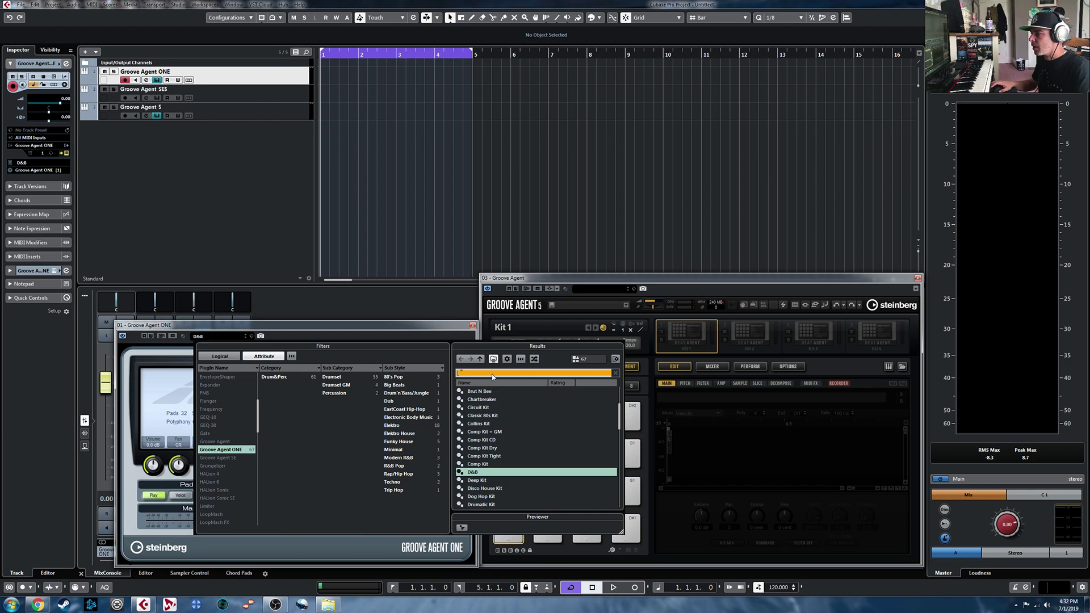
pyautogui.write('d')
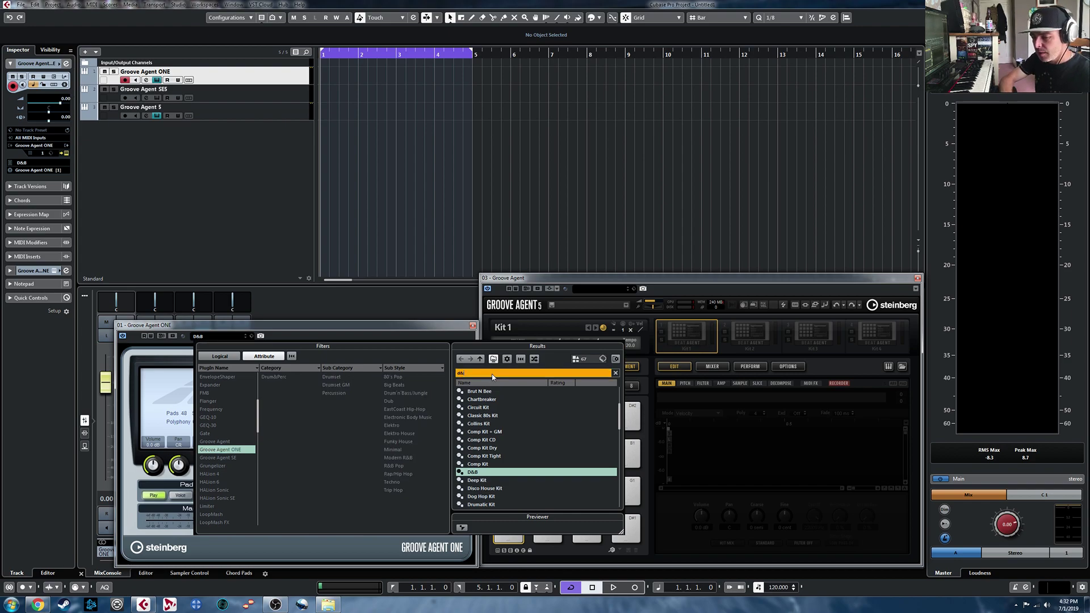
pyautogui.write('&b')
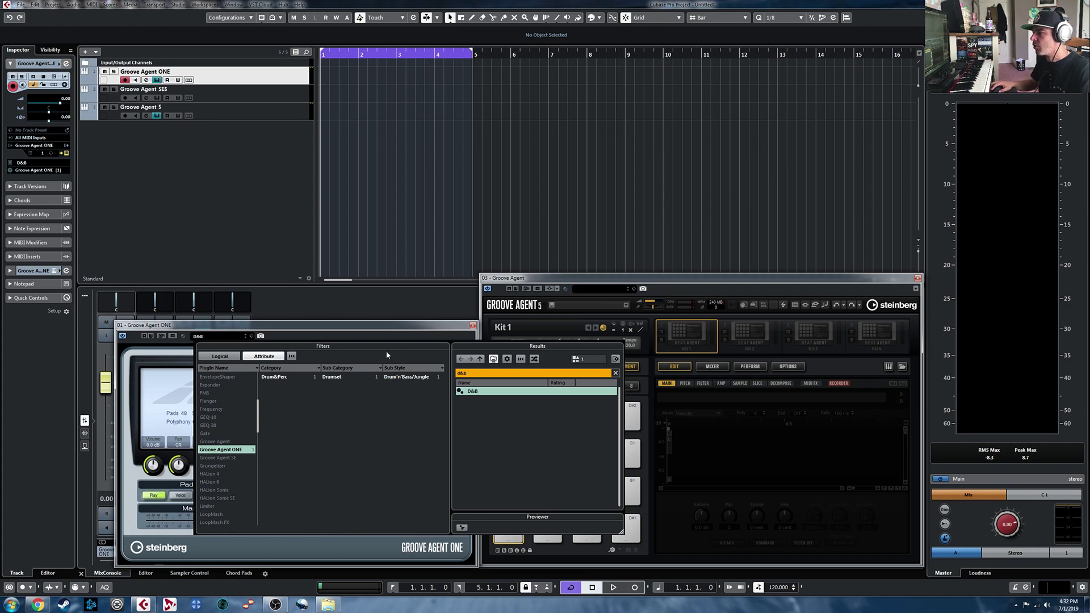
pyautogui.doubleClick(482, 392)
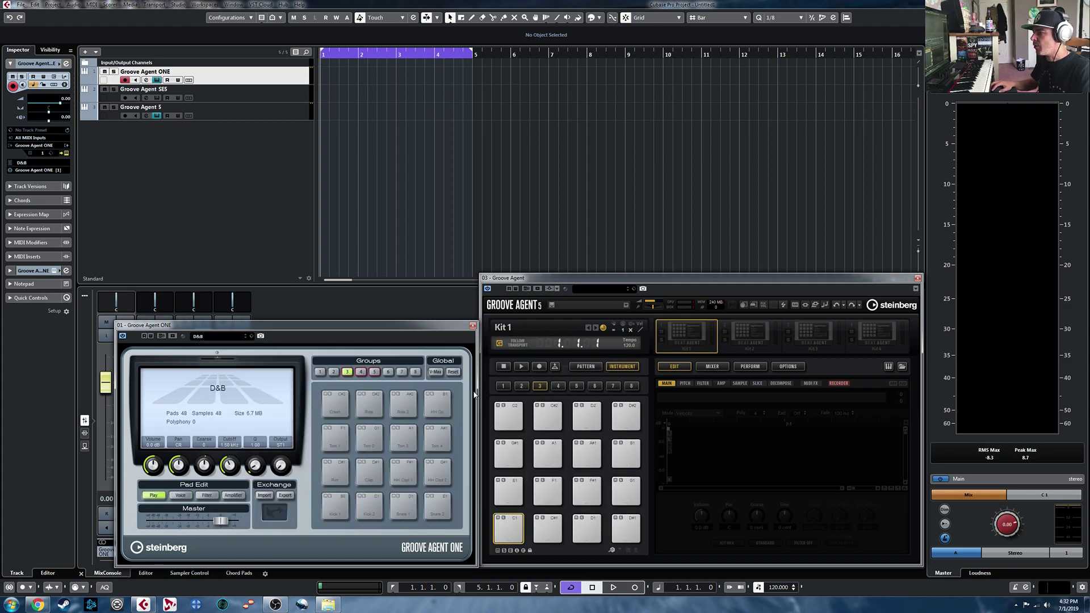
# Save a preset named 'D&B' tagged Drum&Perc, Drumset and Electronica/Dance Drum'n'Bass
pyautogui.rightClick(301, 340)
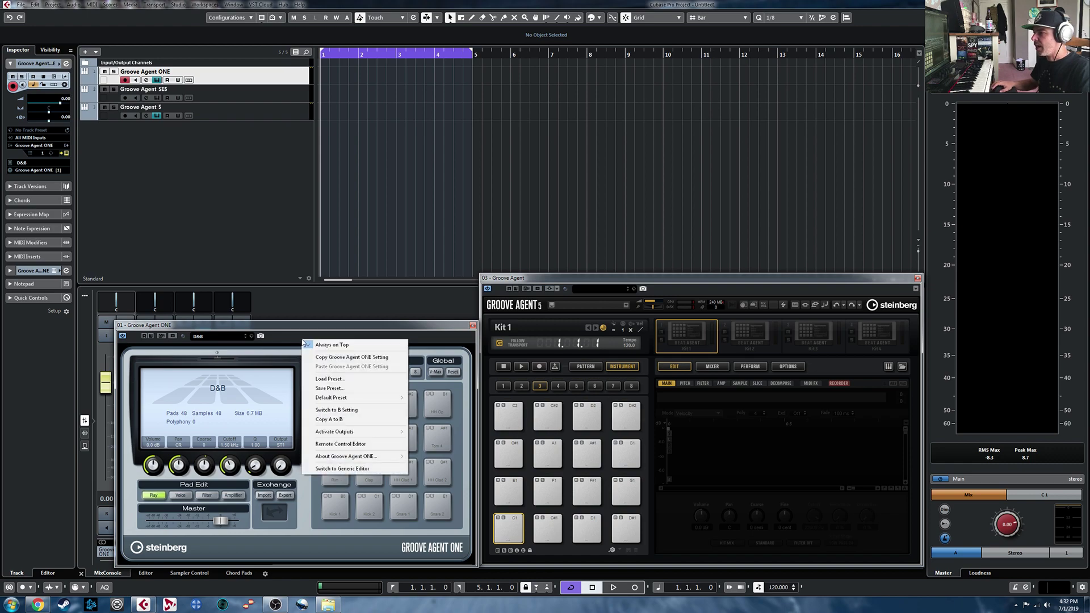
pyautogui.click(353, 391)
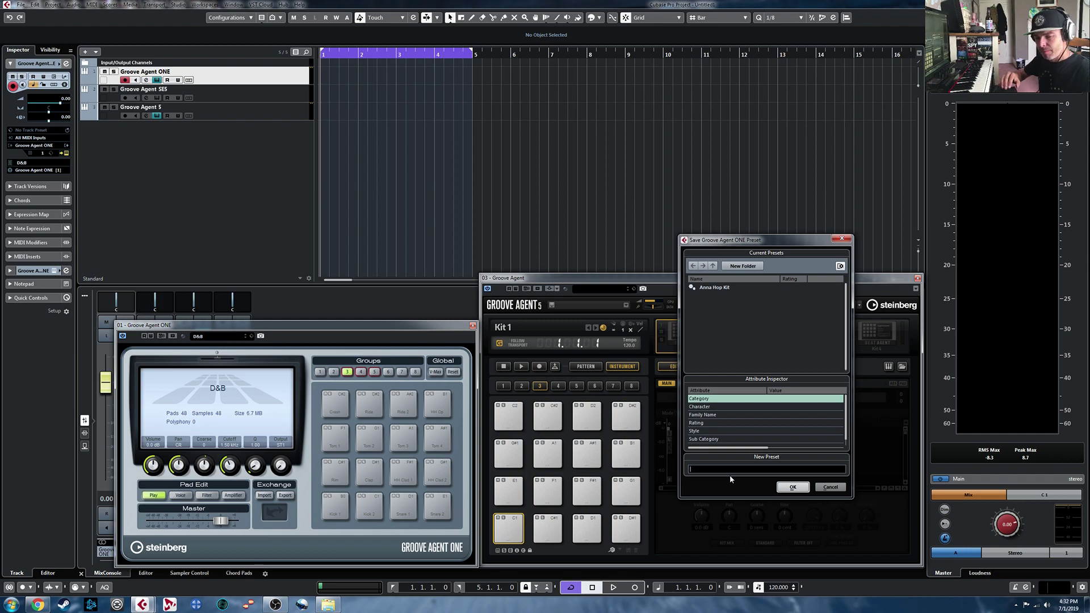
pyautogui.write('D&B')
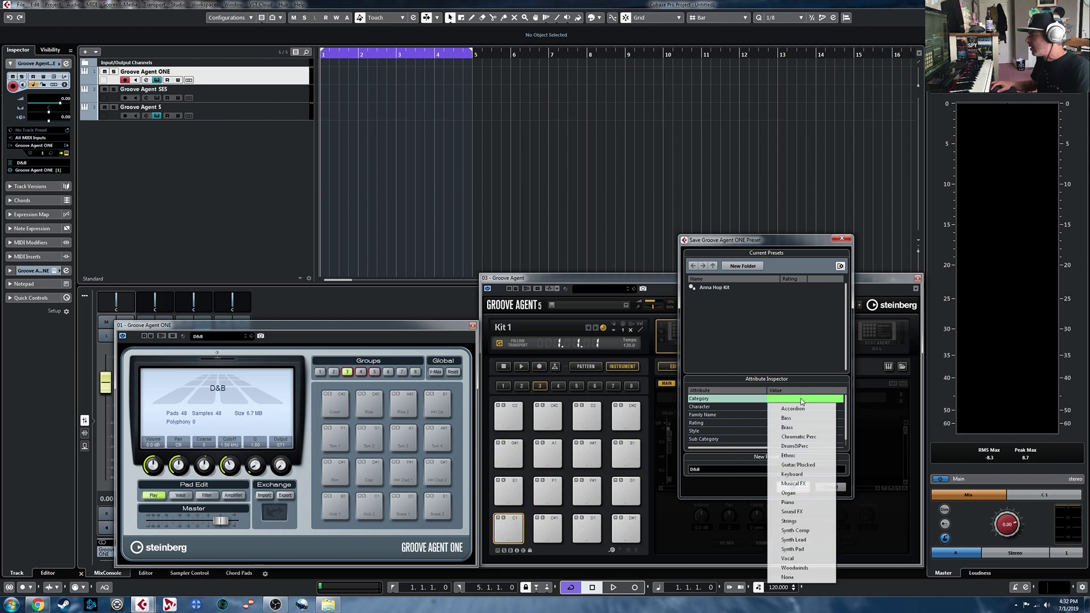
pyautogui.click(789, 447)
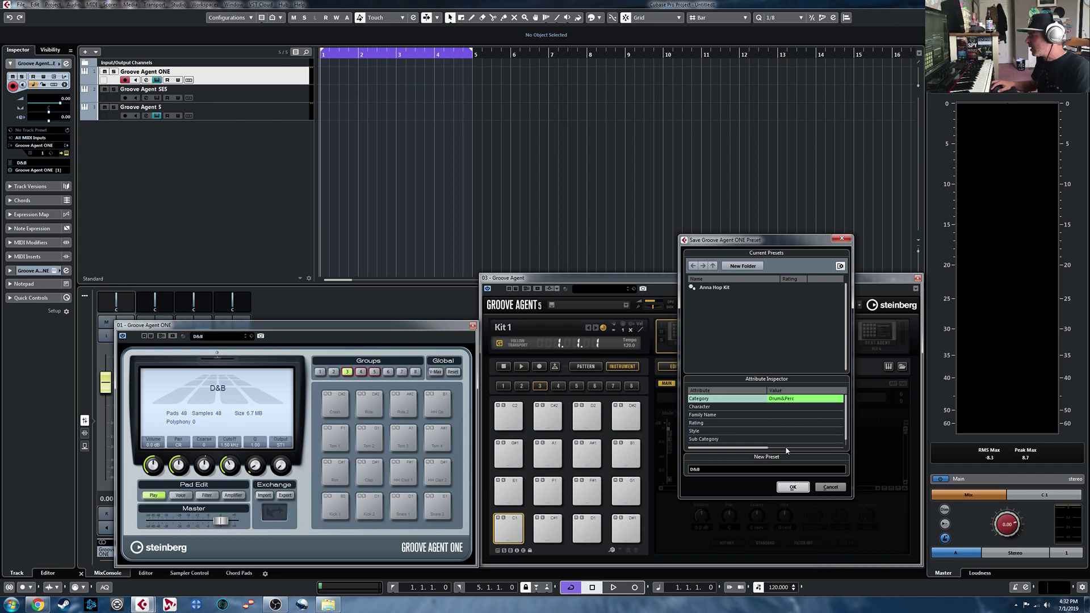
pyautogui.click(799, 441)
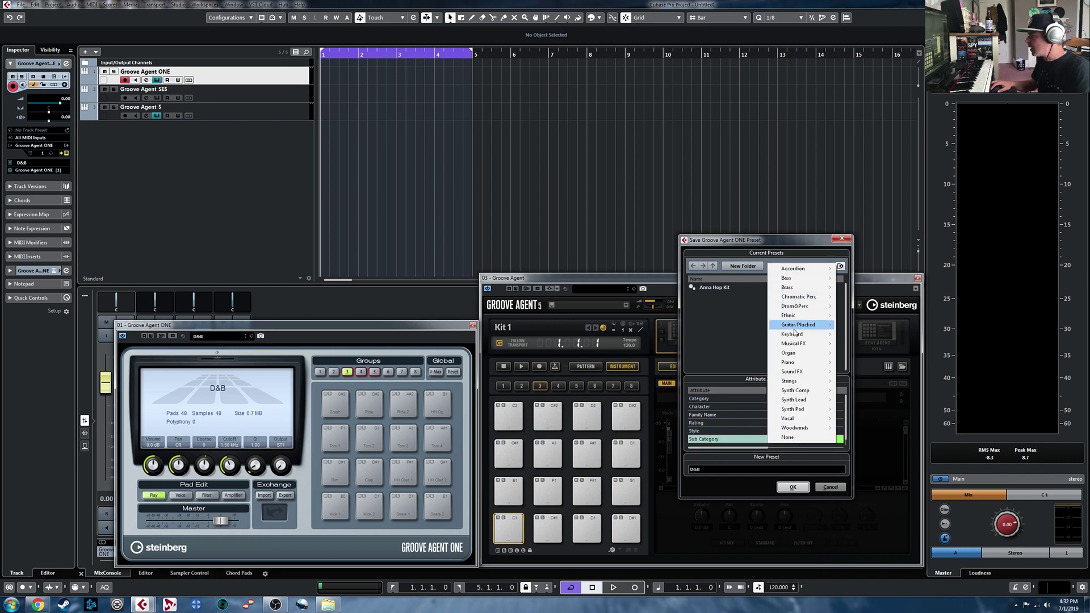
pyautogui.moveTo(820, 307)
pyautogui.click(868, 344)
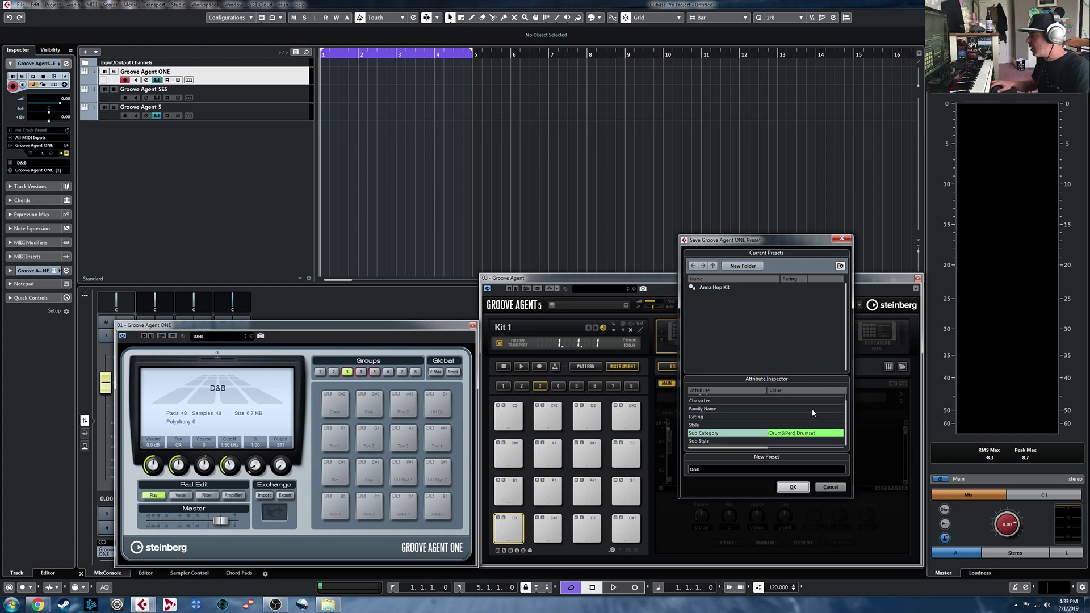
pyautogui.click(789, 442)
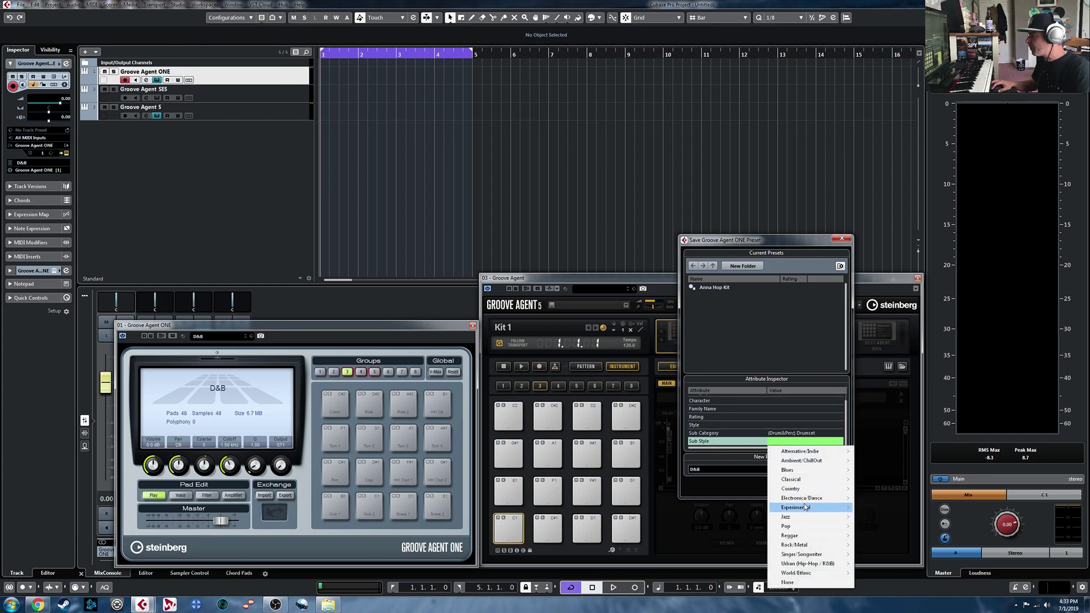
pyautogui.moveTo(810, 503)
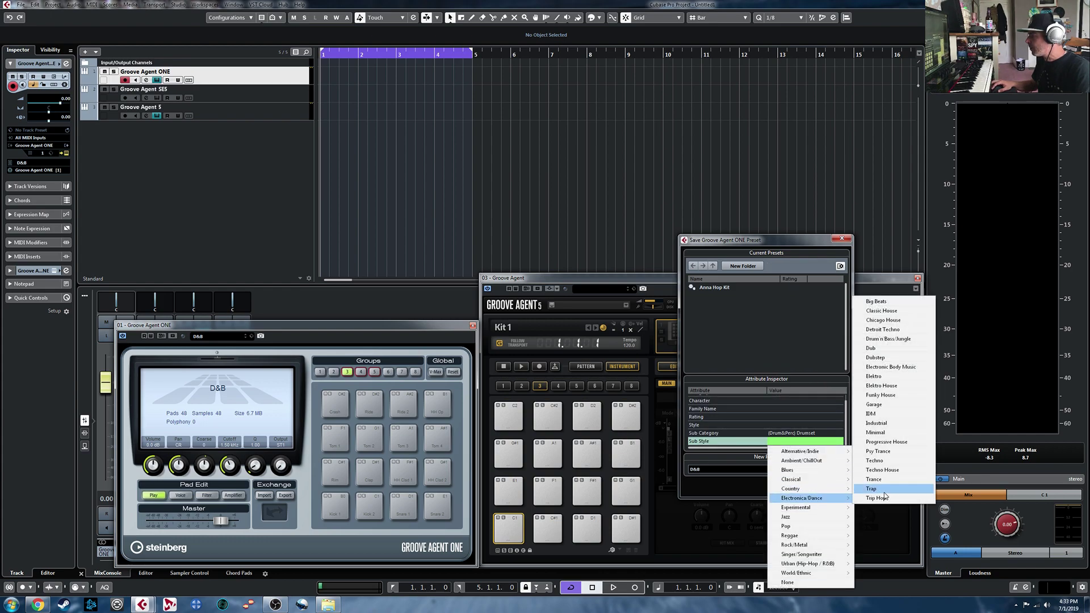
pyautogui.click(900, 345)
pyautogui.click(792, 487)
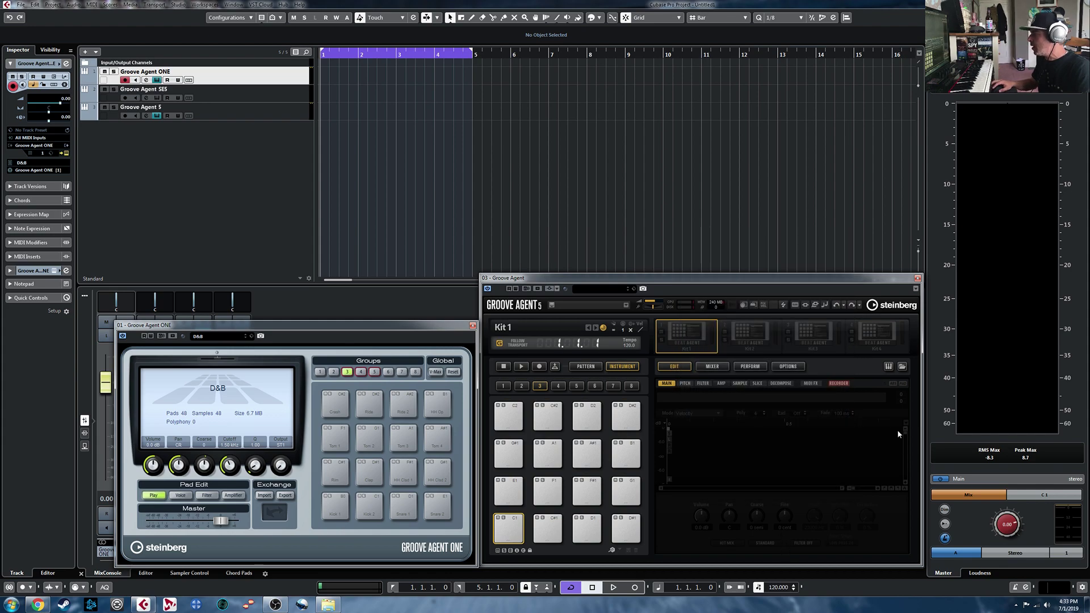
# Check Groove Agent 5's kit browser for the new kits, then bring up the Groove Agent SE 5 window
pyautogui.click(902, 368)
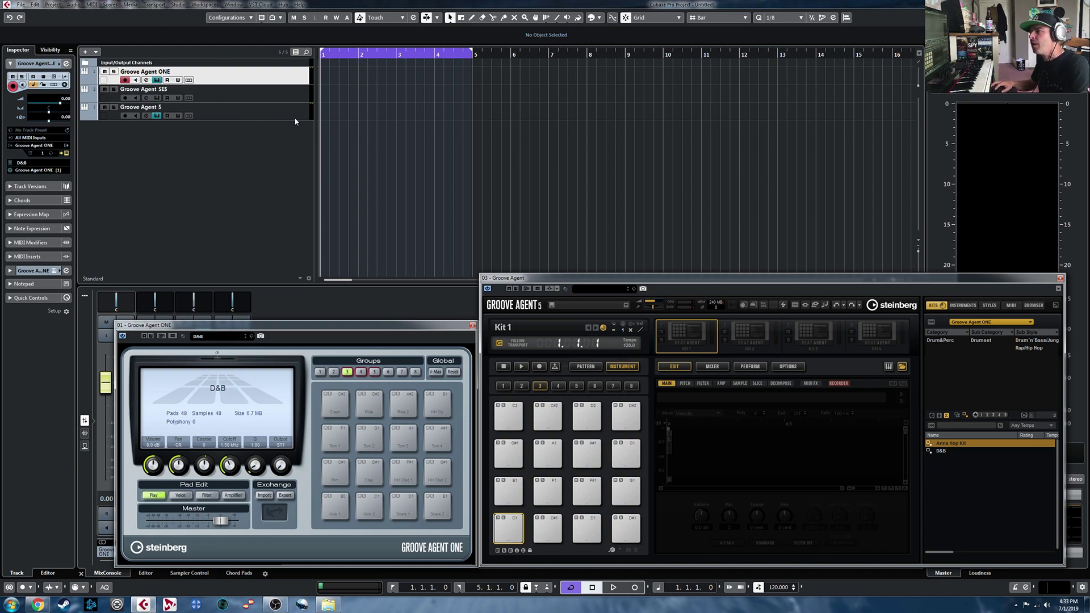
pyautogui.click(146, 98)
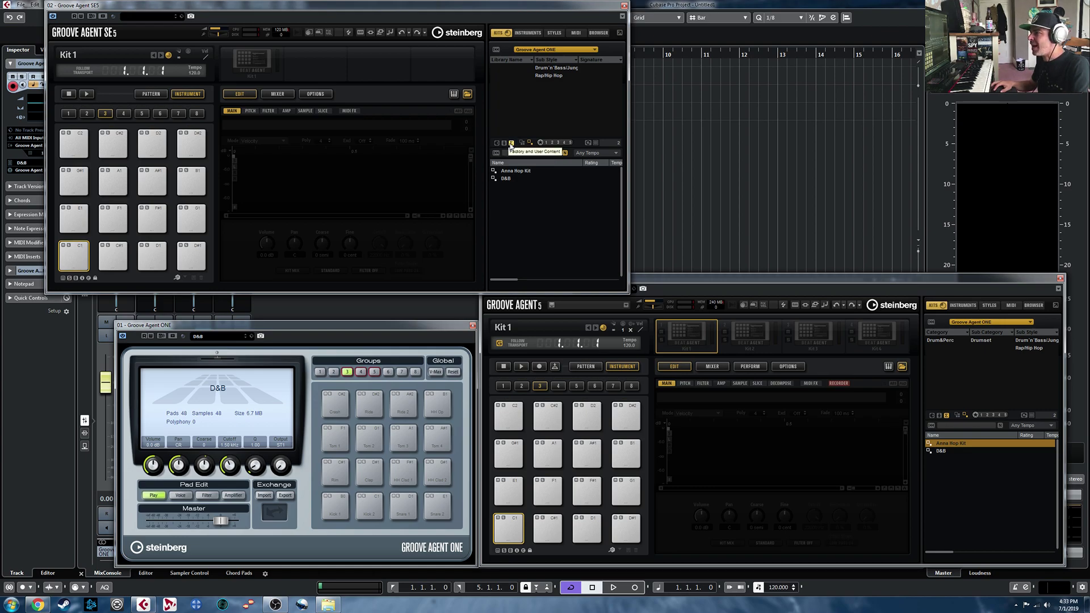
# Filter the SE 5 browser to show saved kits and load the D&B kit
pyautogui.click(496, 143)
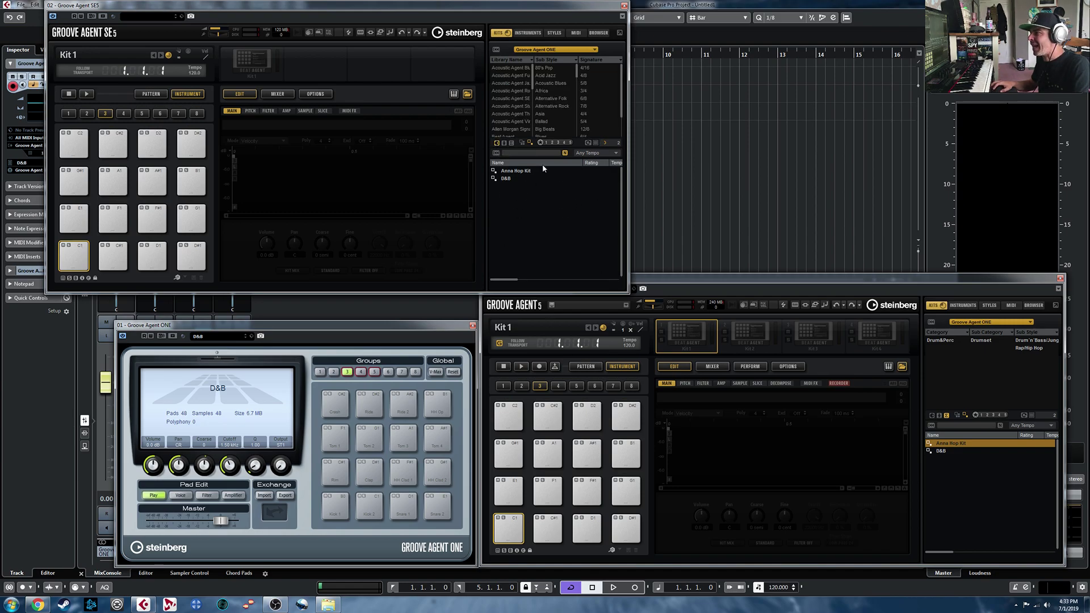
pyautogui.click(504, 143)
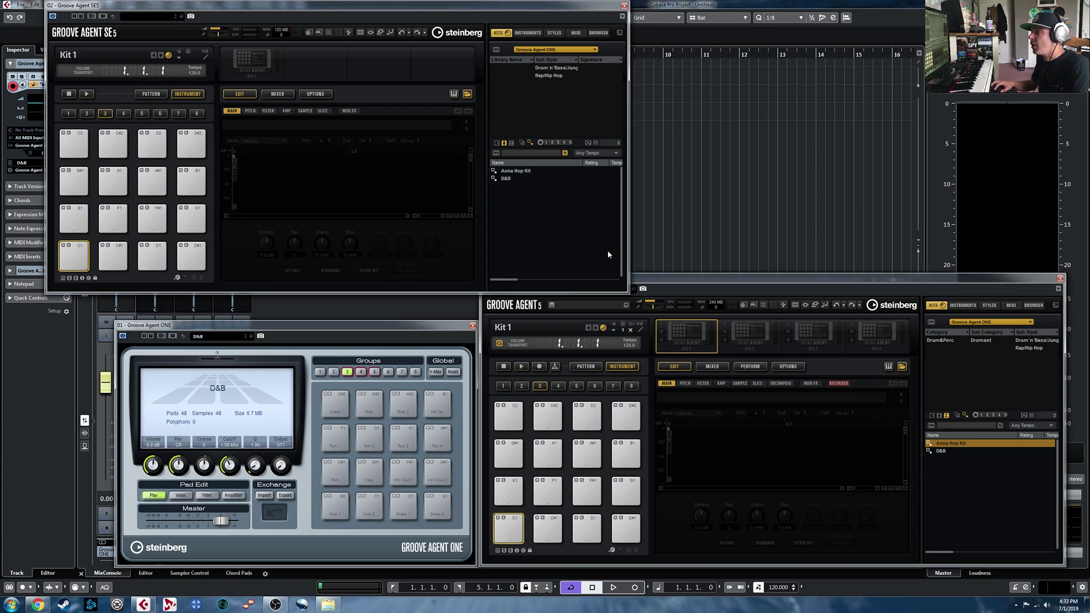
pyautogui.doubleClick(506, 179)
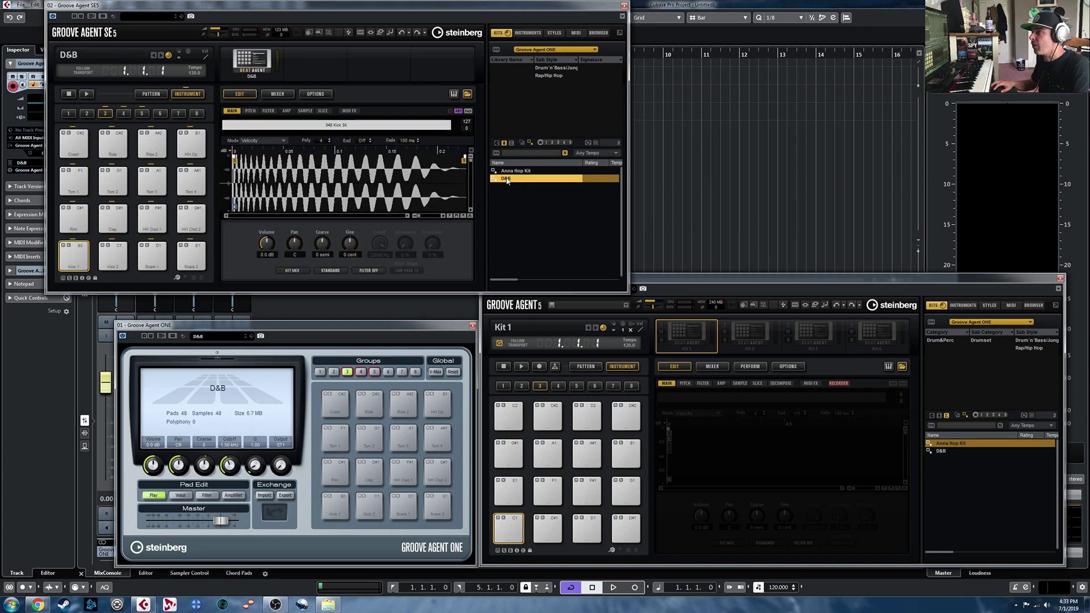
# Audition the Kick 1, Snare 1 and HH Clsd 2 pads of the D&B kit
pyautogui.click(73, 250)
pyautogui.click(79, 251)
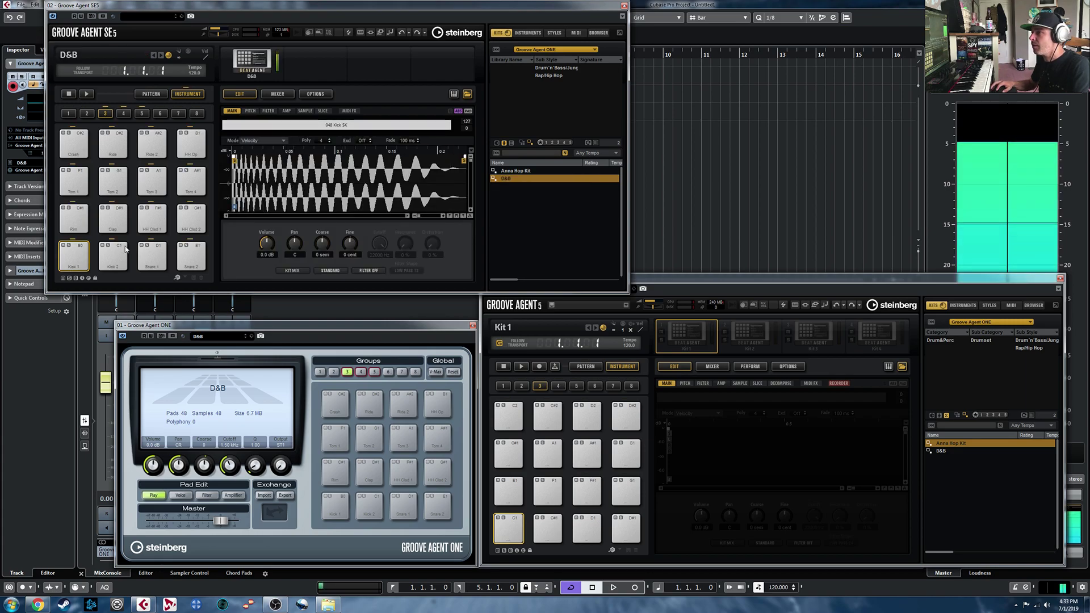
pyautogui.click(160, 255)
pyautogui.click(193, 218)
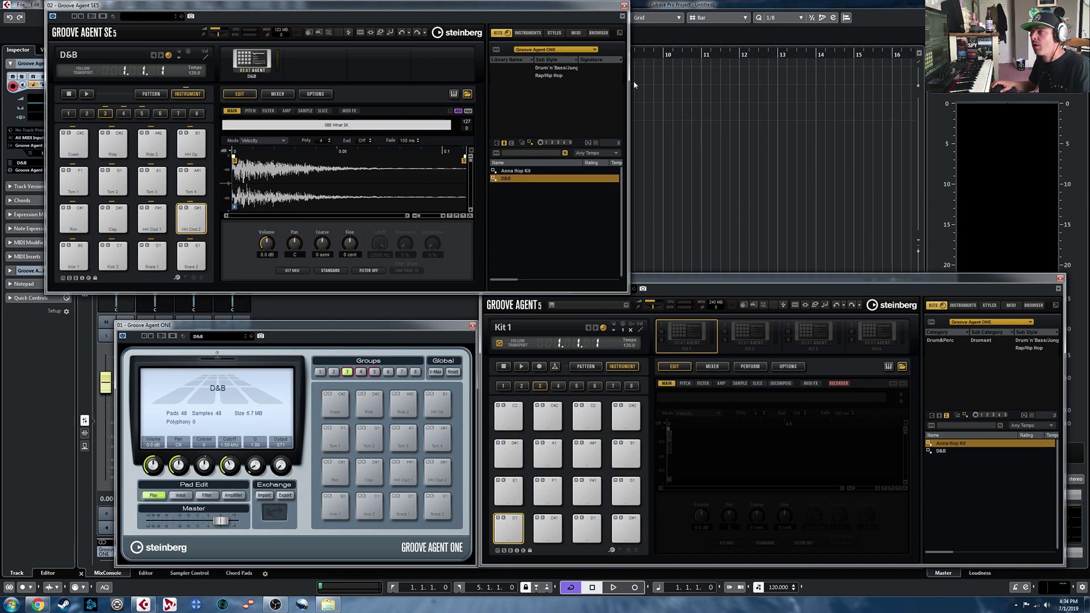
pyautogui.click(930, 321)
pyautogui.click(981, 322)
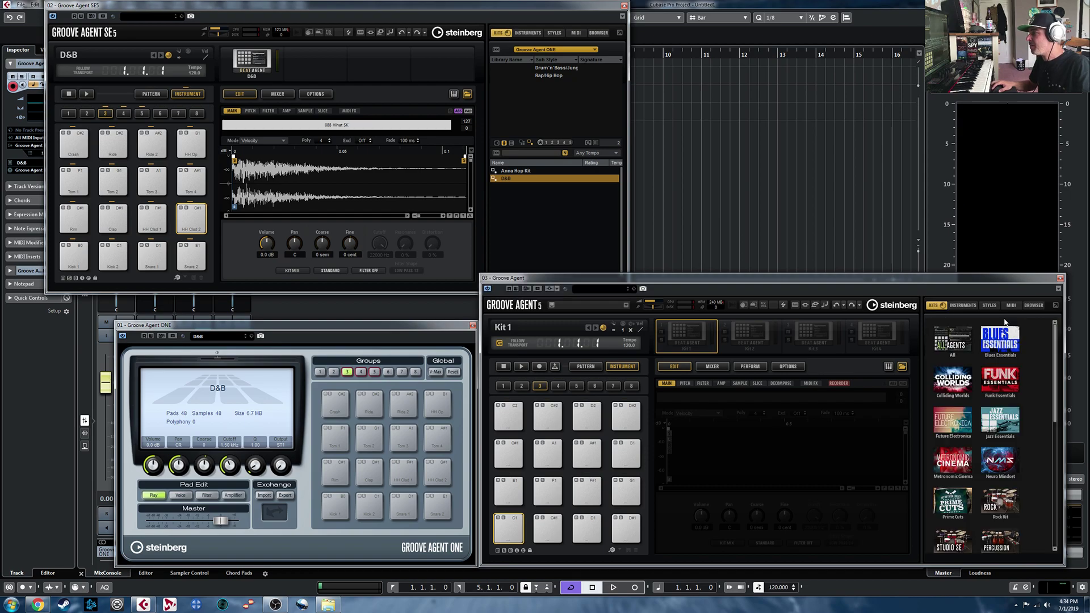
pyautogui.scroll(-5, 950, 379)
pyautogui.click(949, 379)
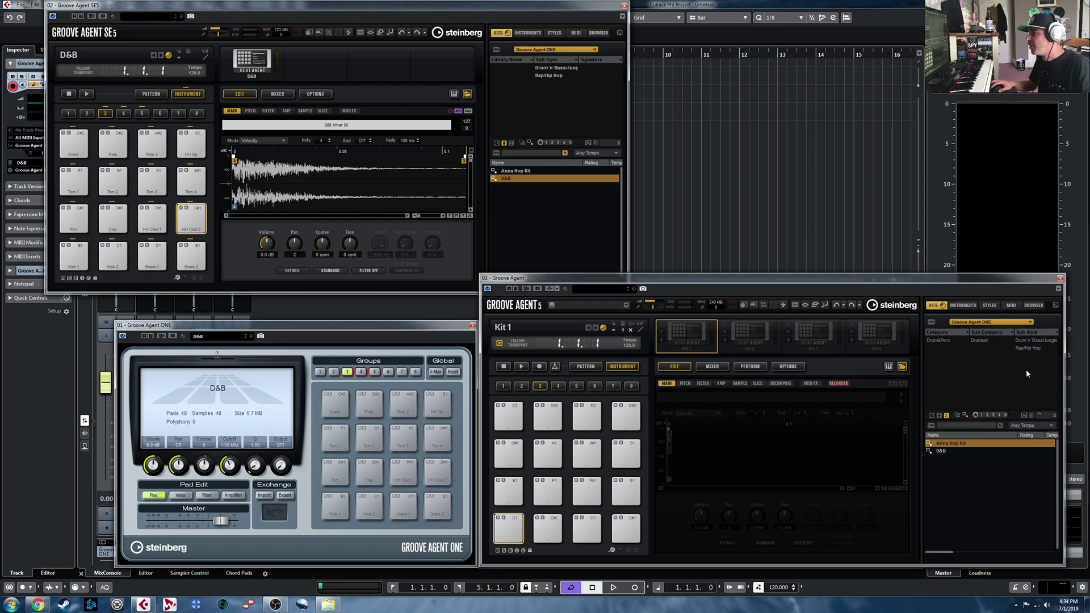